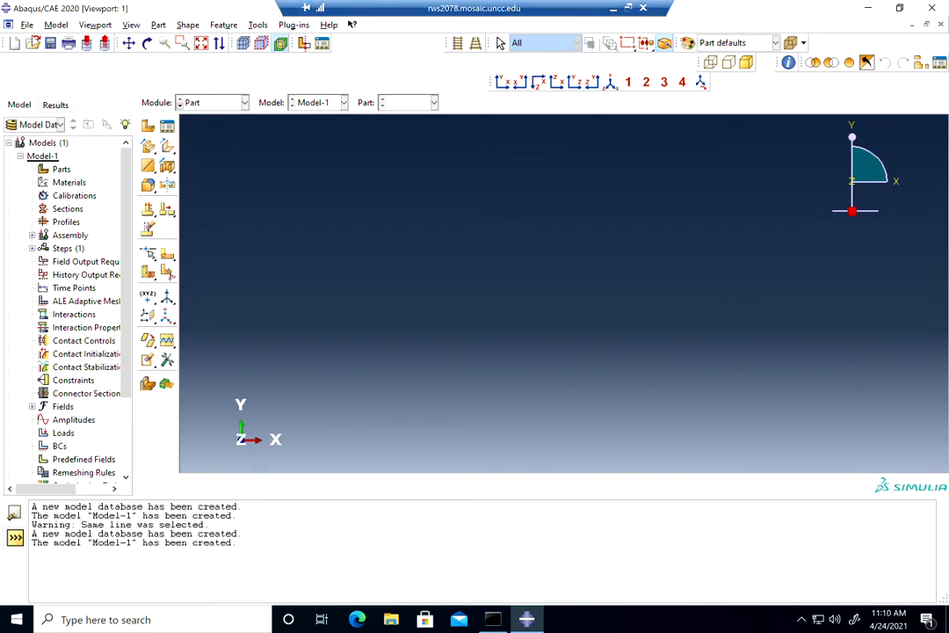
Create a 2D planar deformable shell part named plate with an approximate size of 800.
left_click(148, 126)
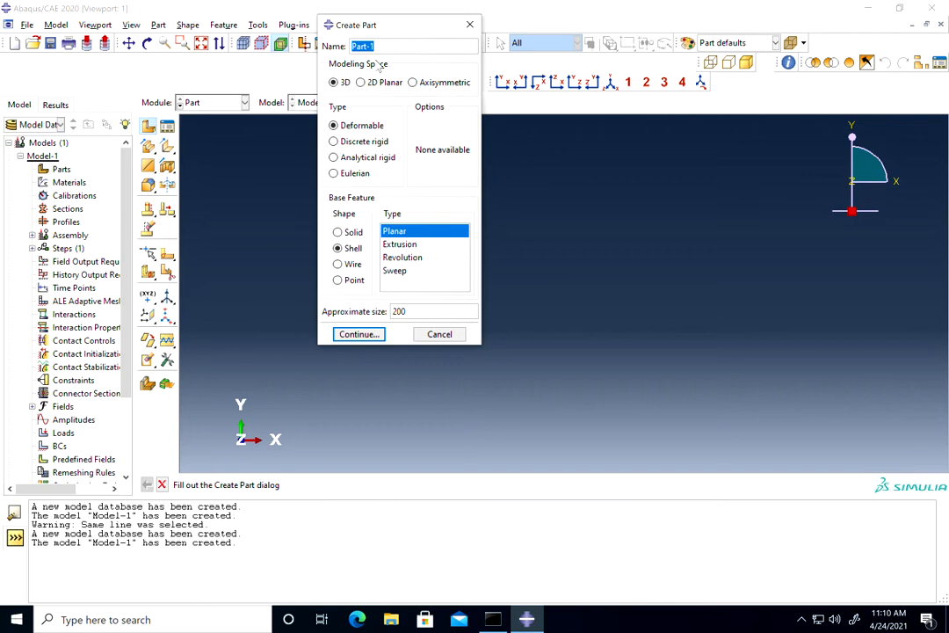
type("plate")
left_click(362, 81)
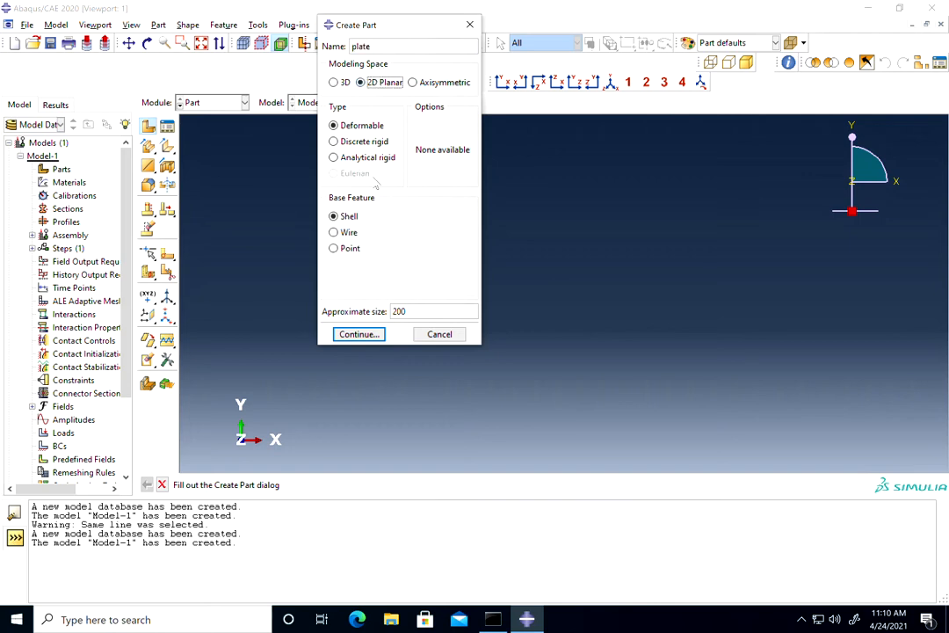
double_click(397, 311)
type("8")
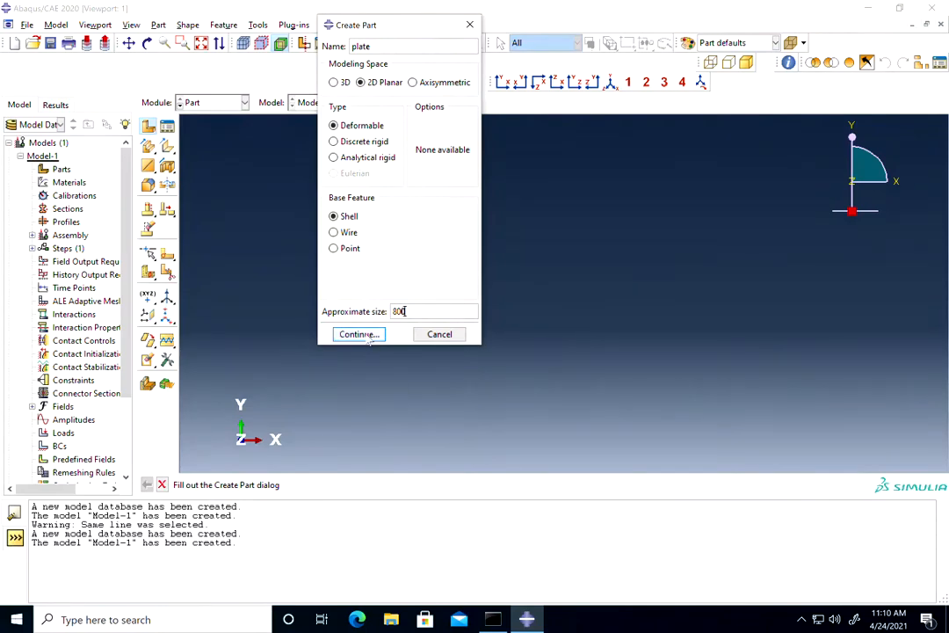
left_click(369, 339)
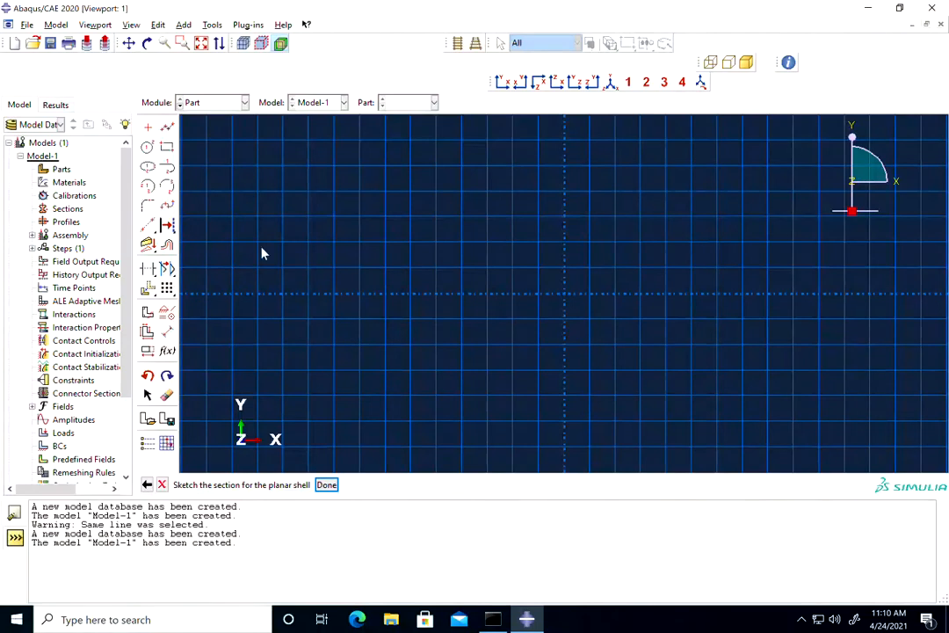
Sketch a rectangle about 160 wide and 240 high, centred on the sketch origin.
left_click(167, 146)
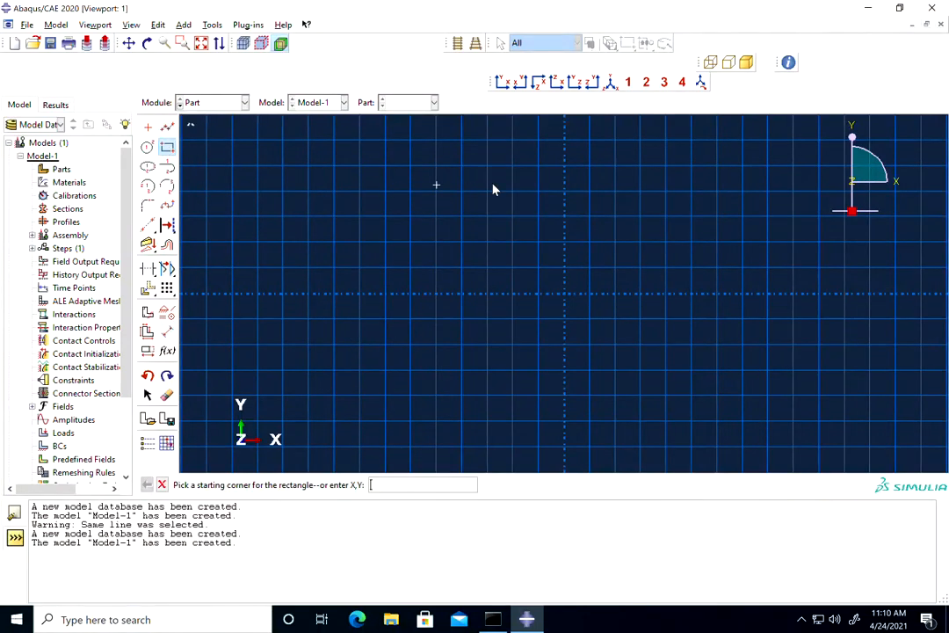
left_click(462, 140)
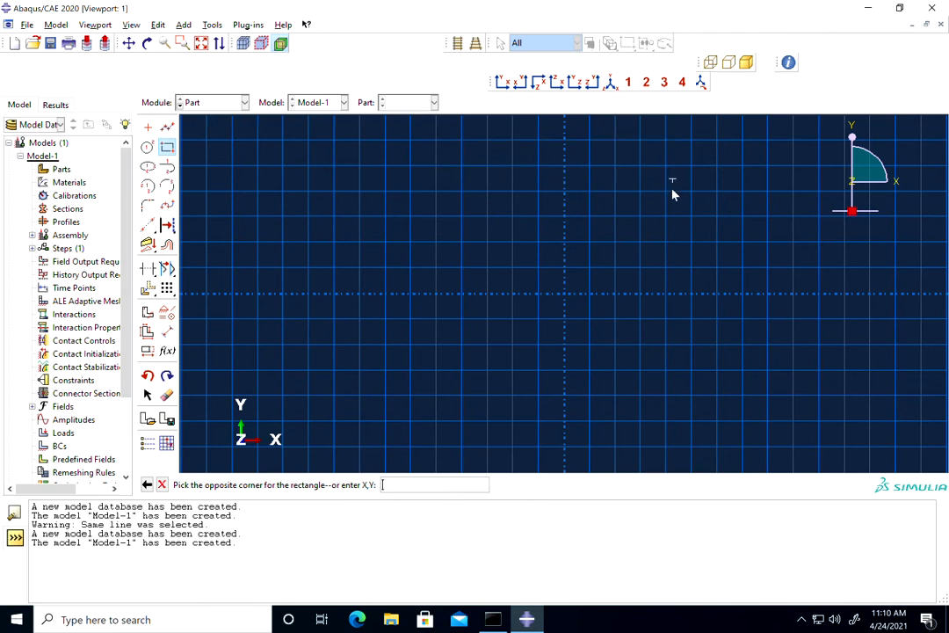
left_click(666, 449)
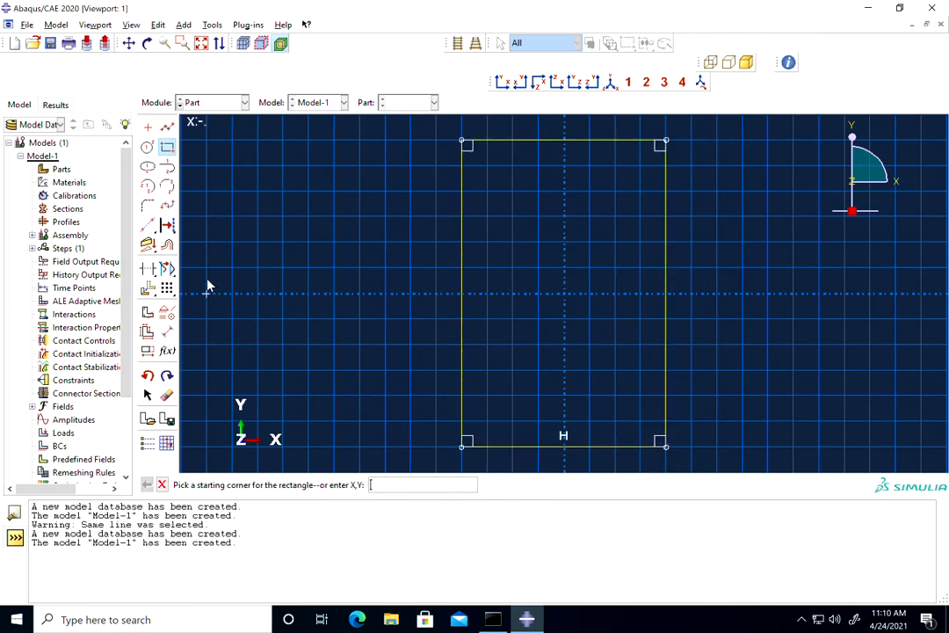
Dimension the rectangle's left vertical edge and set its length to 250.
left_click(173, 331)
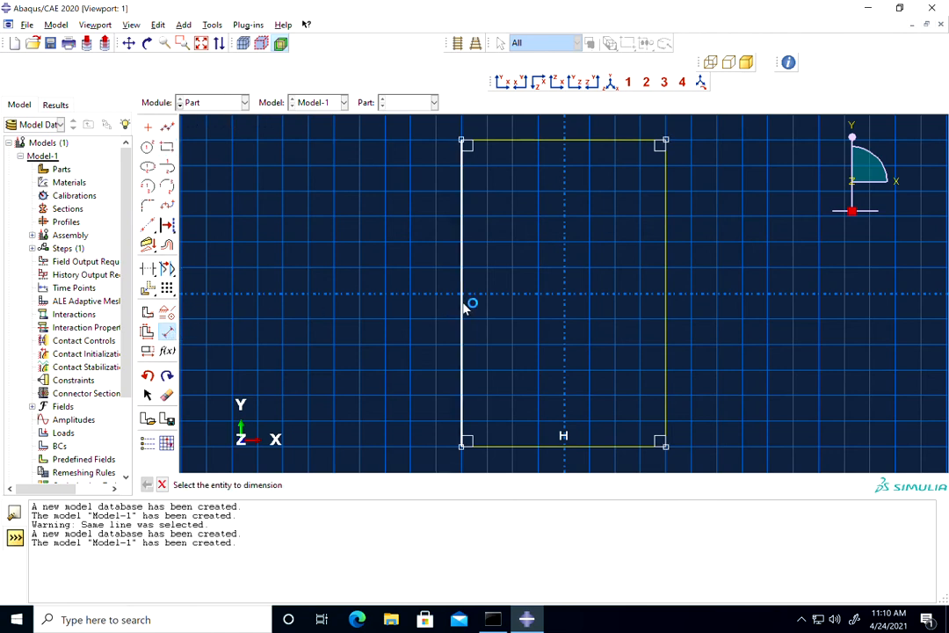
left_click(462, 305)
left_click(343, 306)
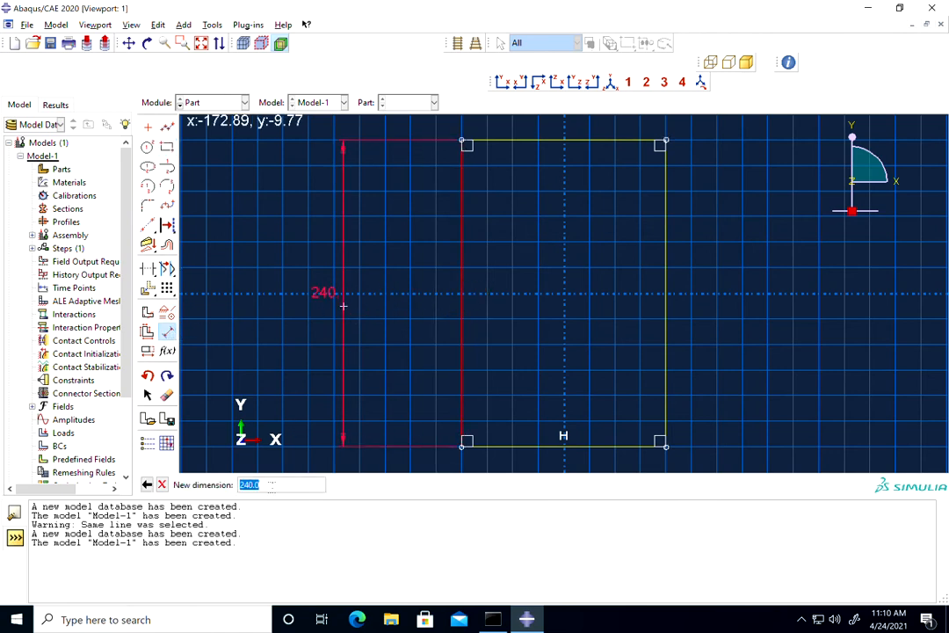
type("250")
key("Return")
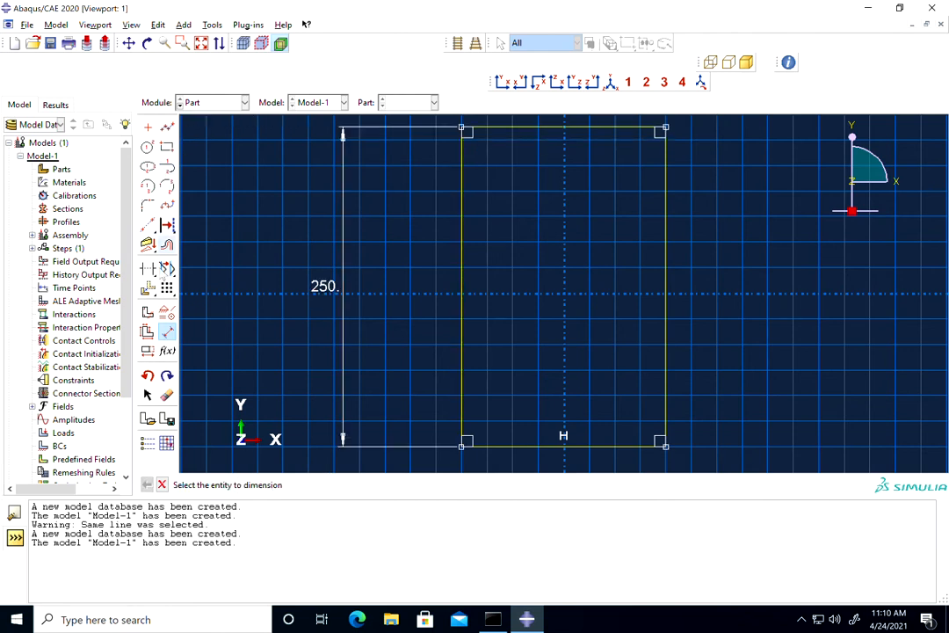
Dimension the rectangle's bottom edge and set its length to 100.
left_click(168, 331)
left_click(168, 331)
scroll(587, 424, "down", 1)
left_click(572, 445)
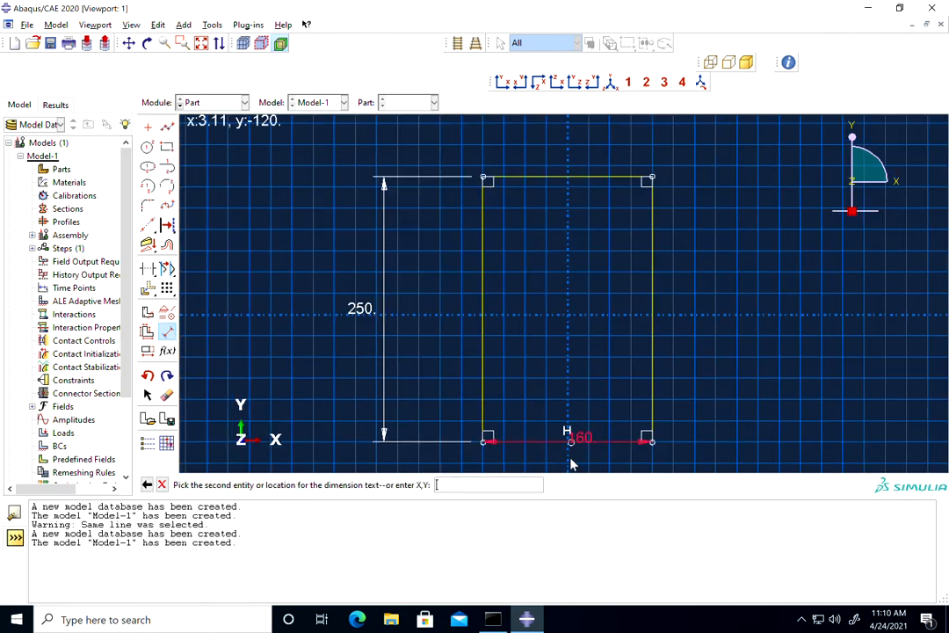
left_click(570, 469)
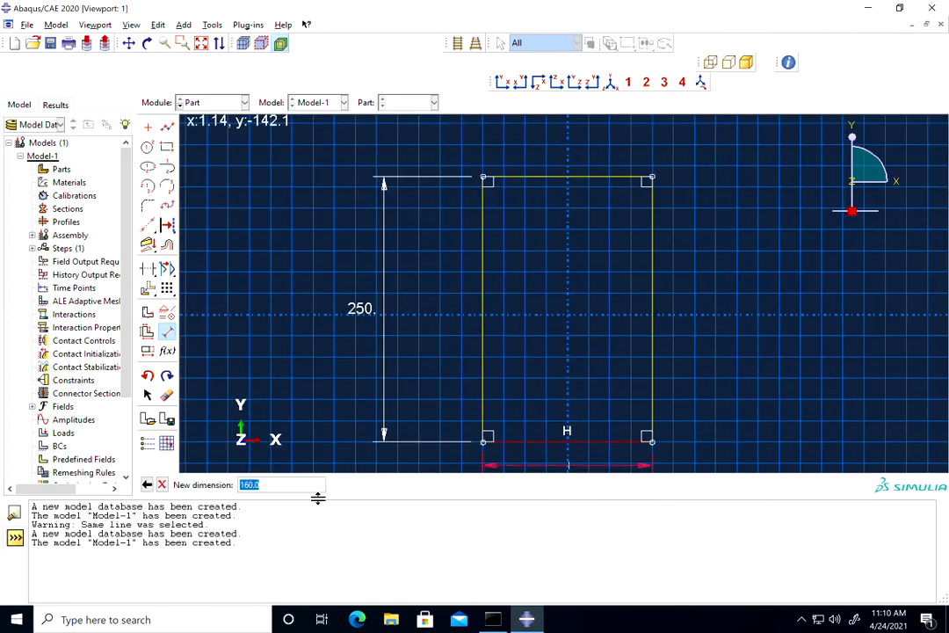
type("100")
key("Return")
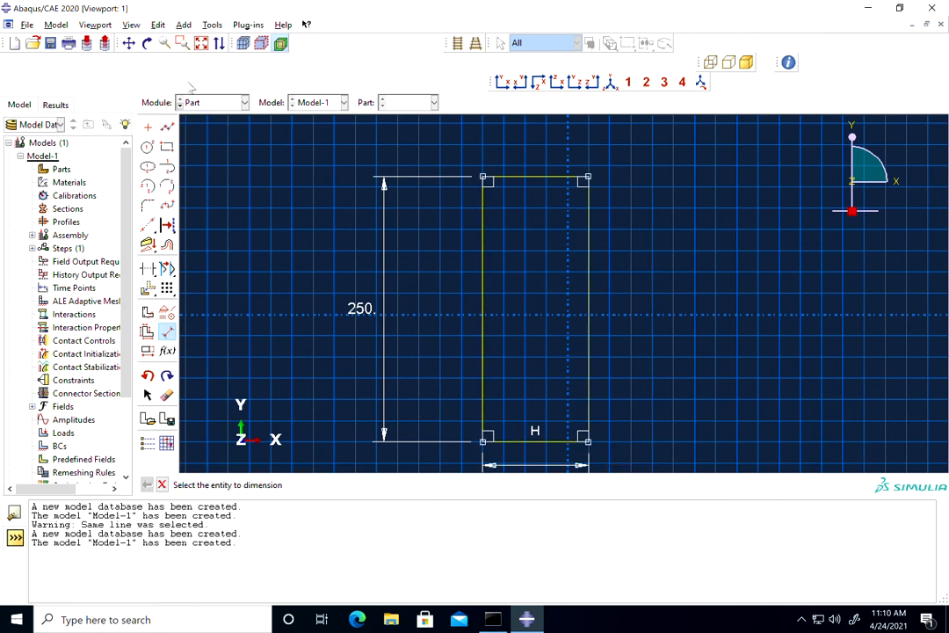
Sketch a circle with a radius of about 16 inside the rectangle, centred on the horizontal axis midway between the vertical edges.
left_click(129, 43)
left_click_drag(504, 263, 499, 229)
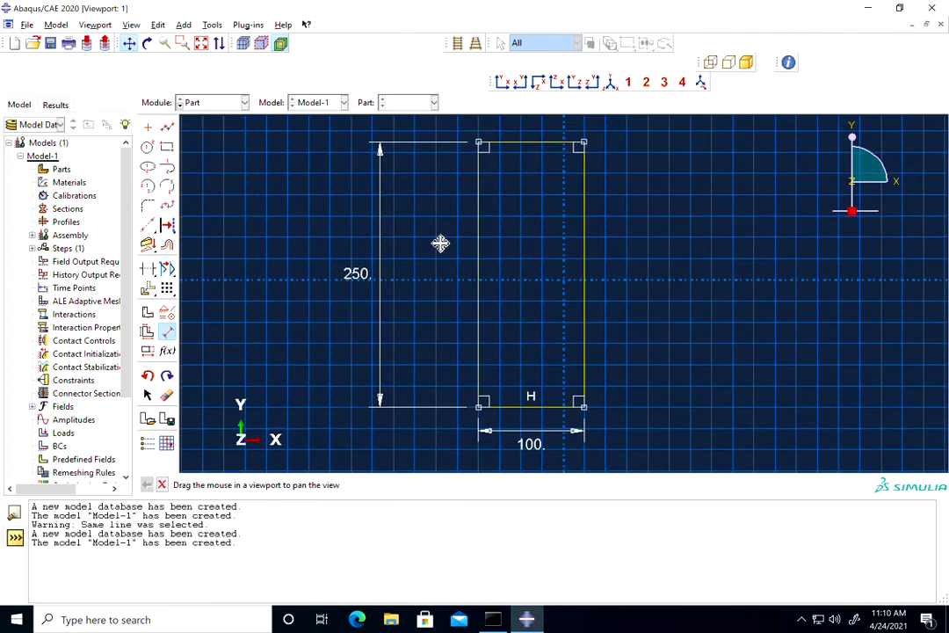
left_click(147, 146)
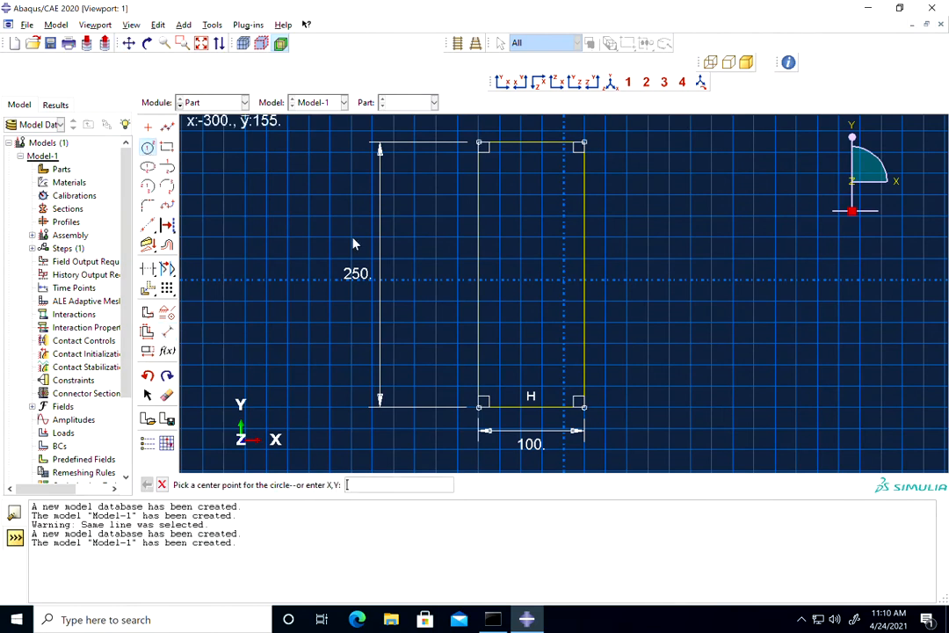
left_click(531, 280)
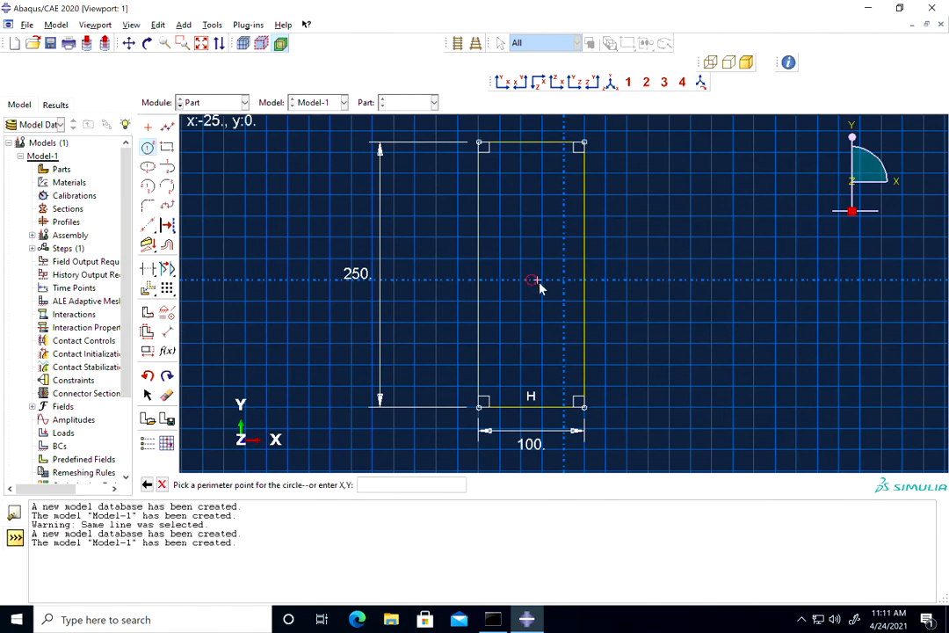
left_click(547, 287)
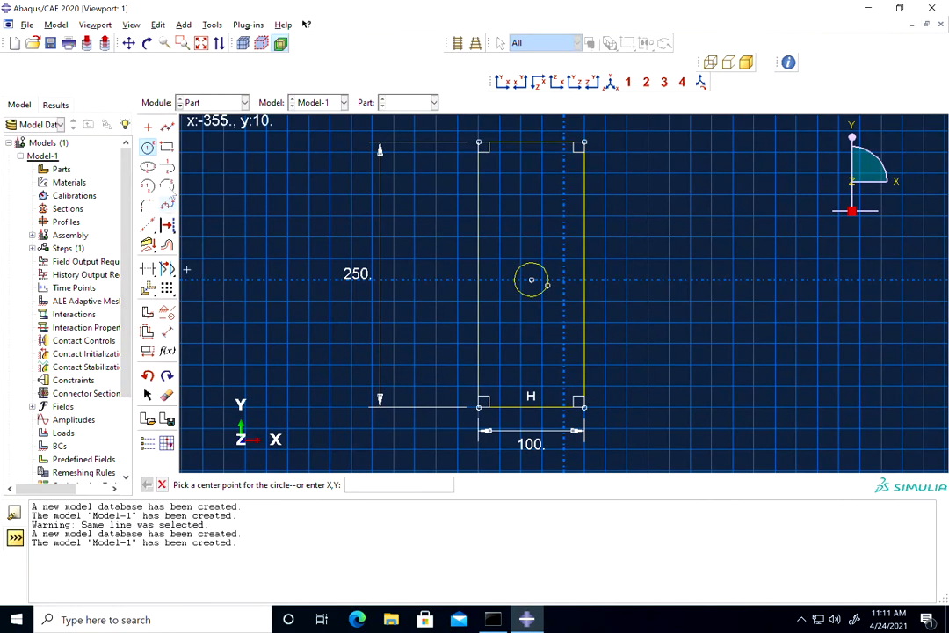
Dimension the horizontal distance between the circle's centre and its perimeter point and set it to 10.
left_click(167, 331)
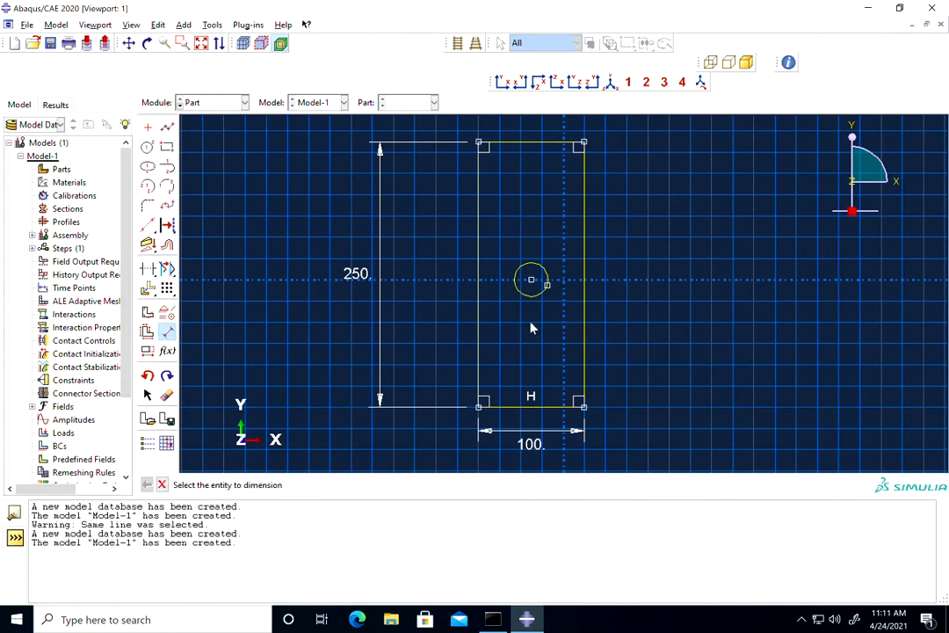
left_click(532, 281)
left_click(547, 286)
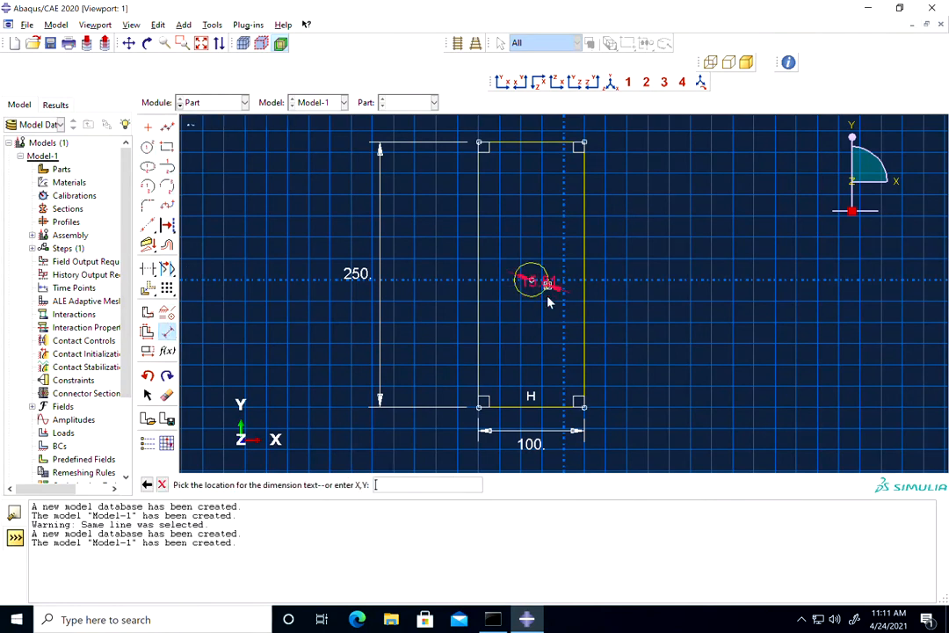
left_click(540, 361)
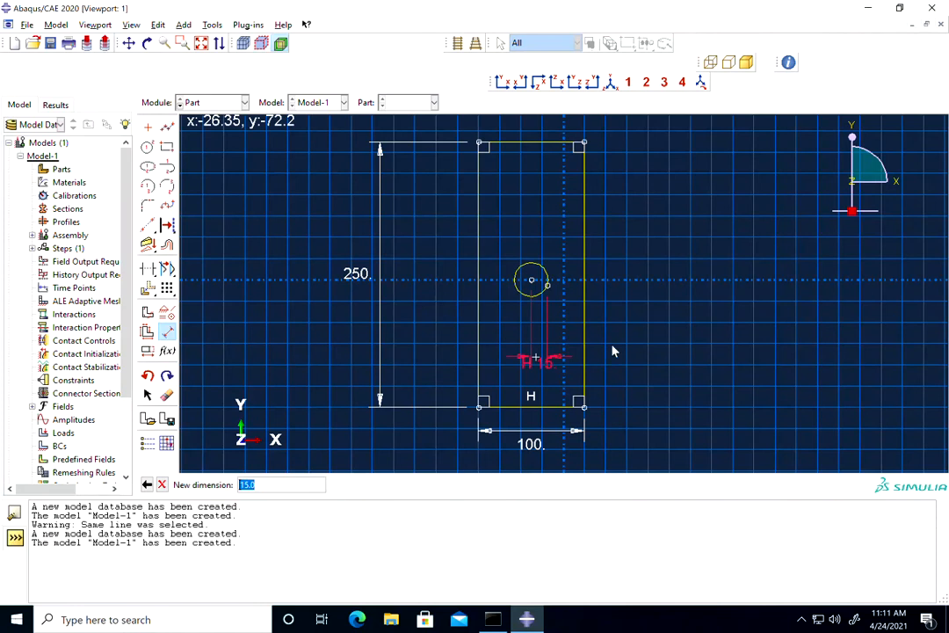
type("10")
key("Return")
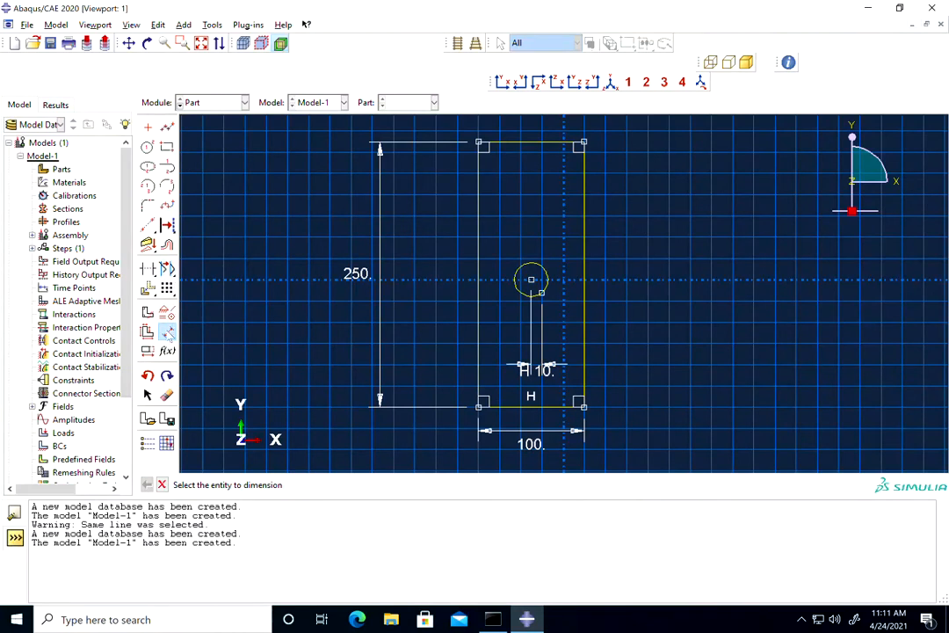
Dimension the horizontal distance from the rectangle's left edge to the circle's centre at 50.
left_click(167, 331)
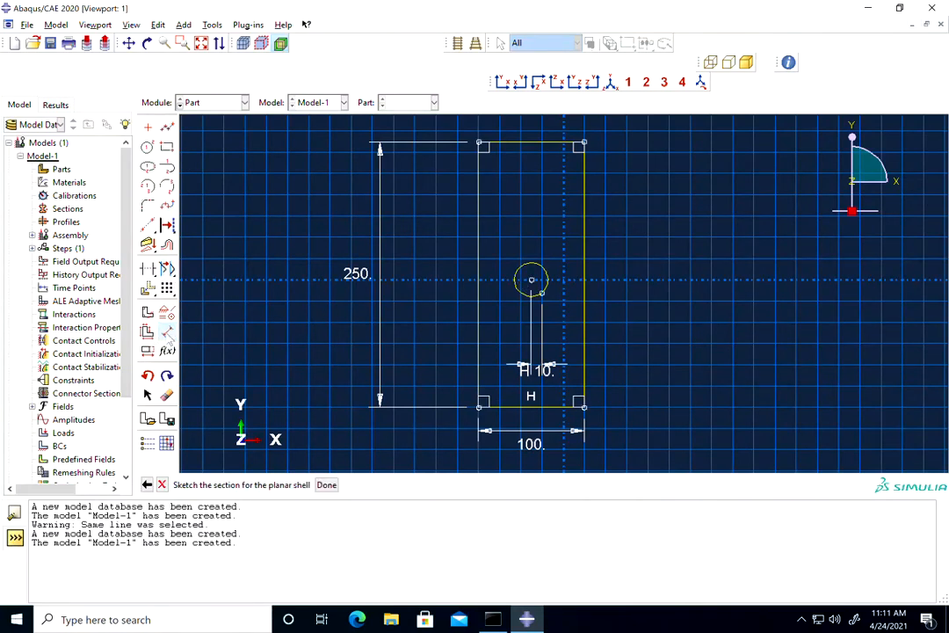
left_click(167, 331)
left_click(530, 281)
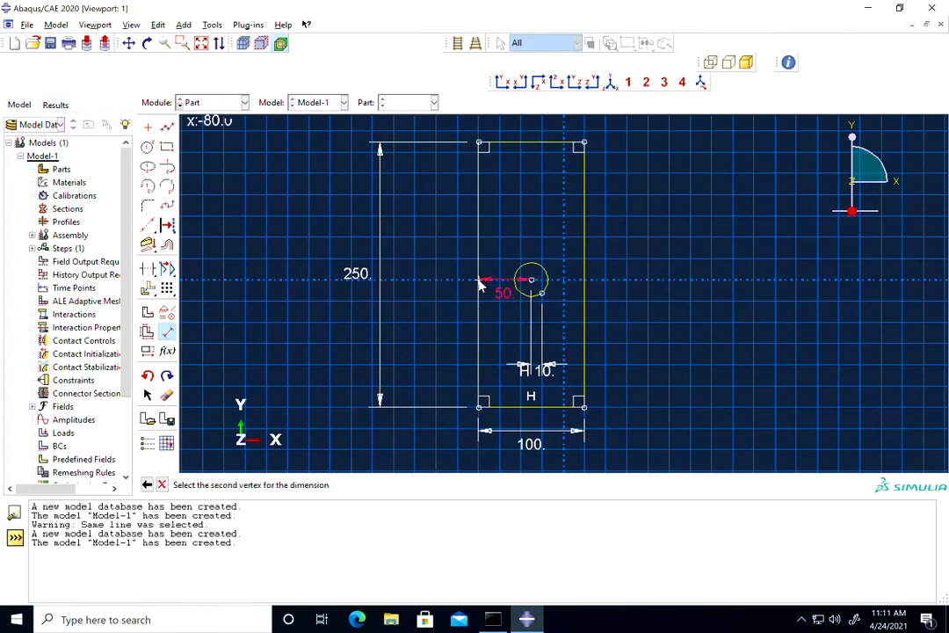
left_click(481, 280)
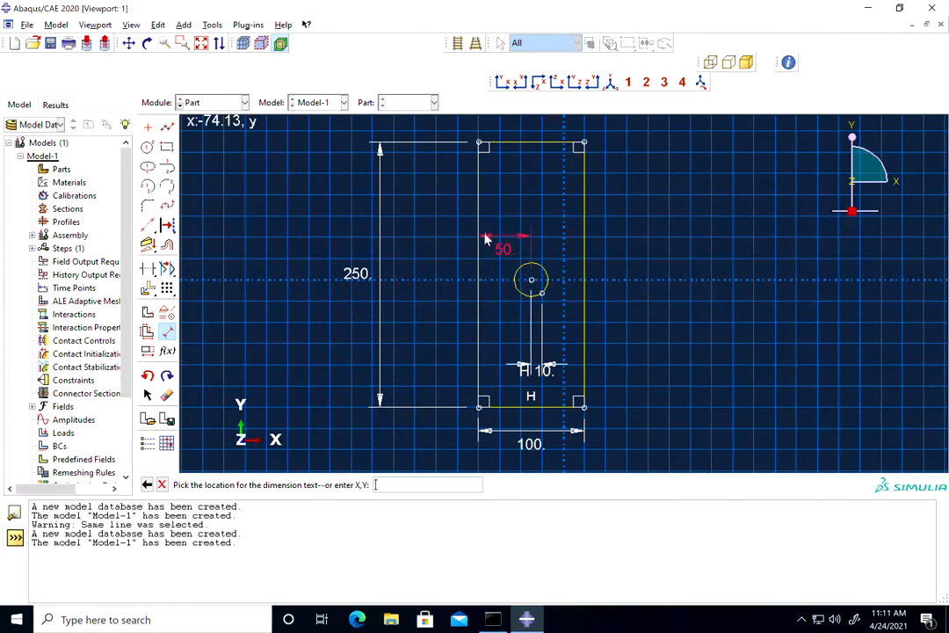
left_click(484, 238)
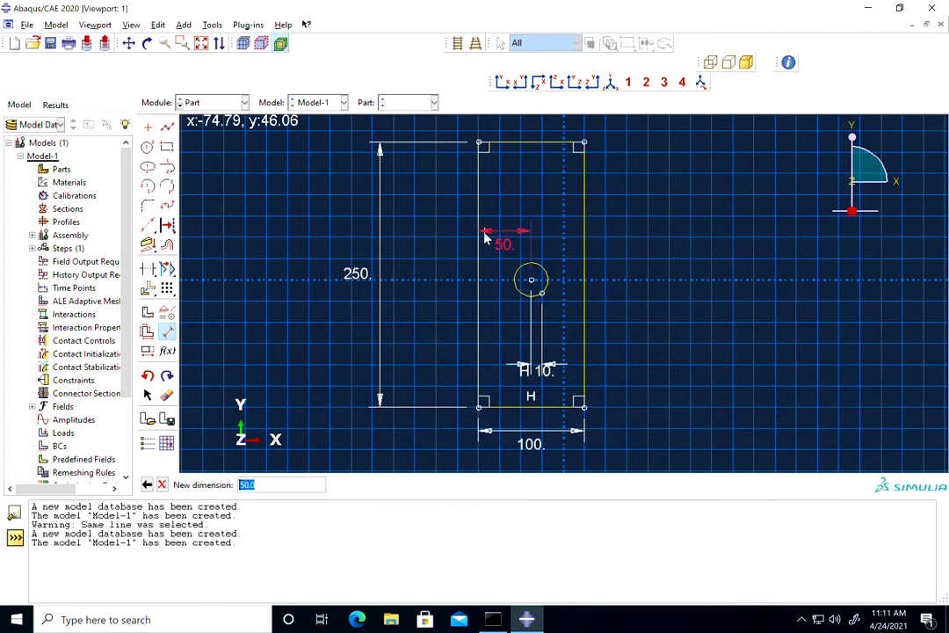
key("Return")
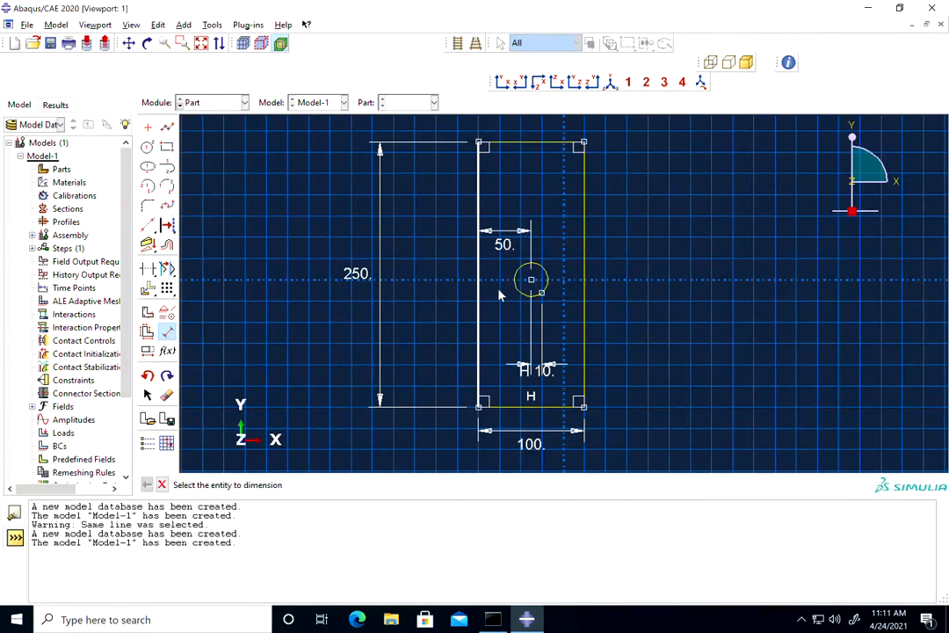
Dimension the vertical distance from the circle's centre to the rectangle's top edge and set it to 125.
left_click(531, 280)
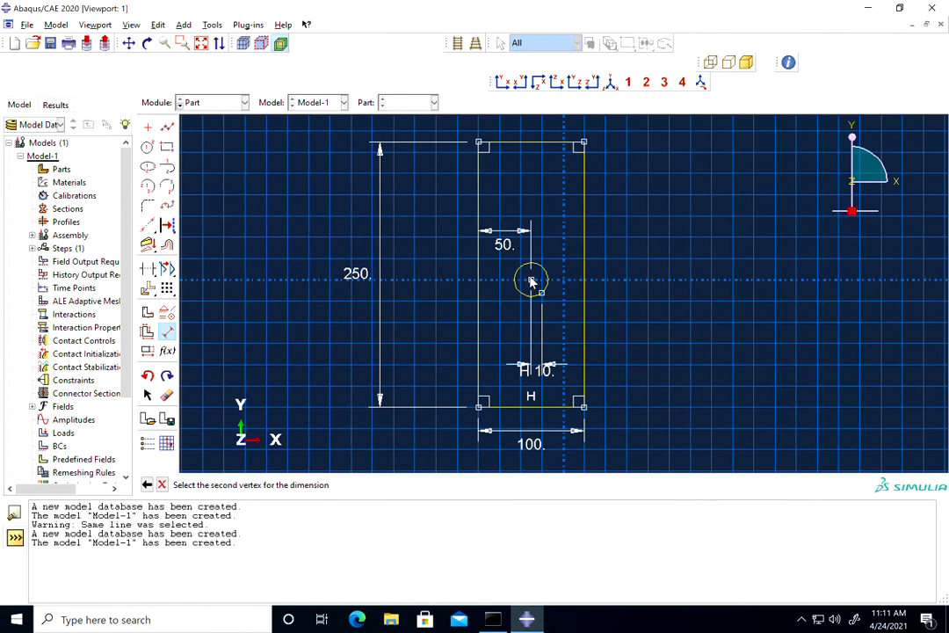
left_click(531, 148)
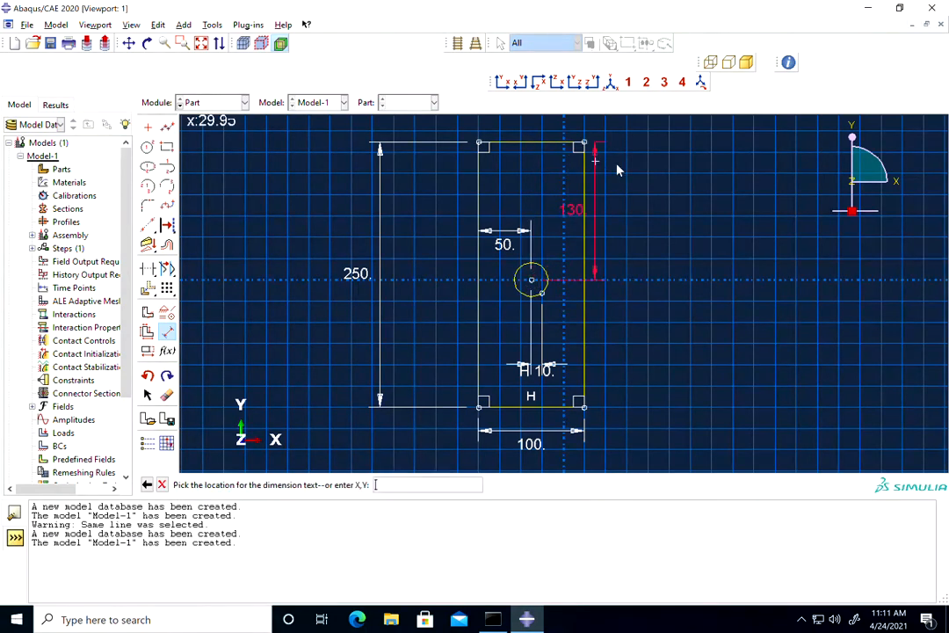
left_click(673, 173)
type("125")
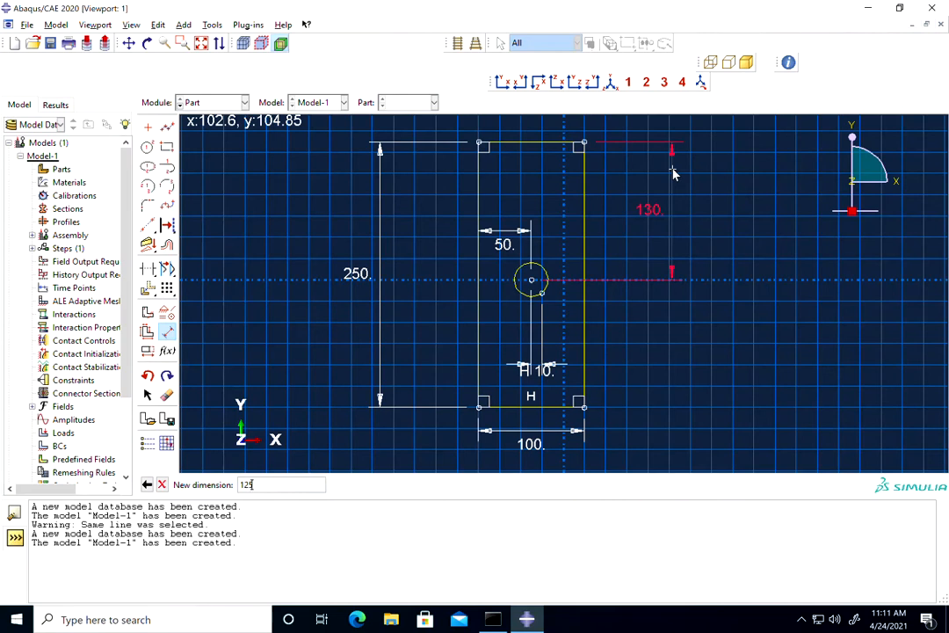
key("Return")
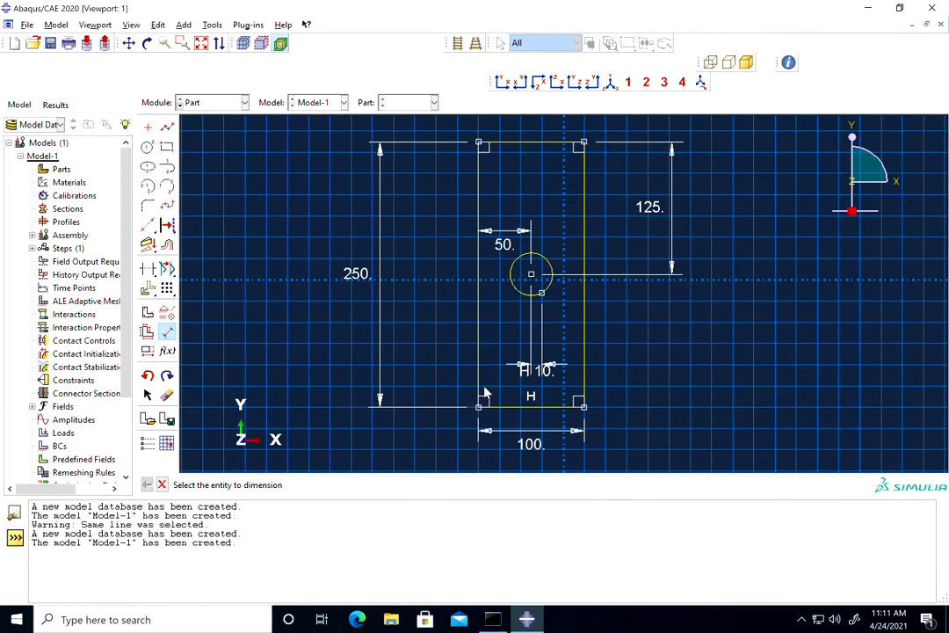
left_click(167, 128)
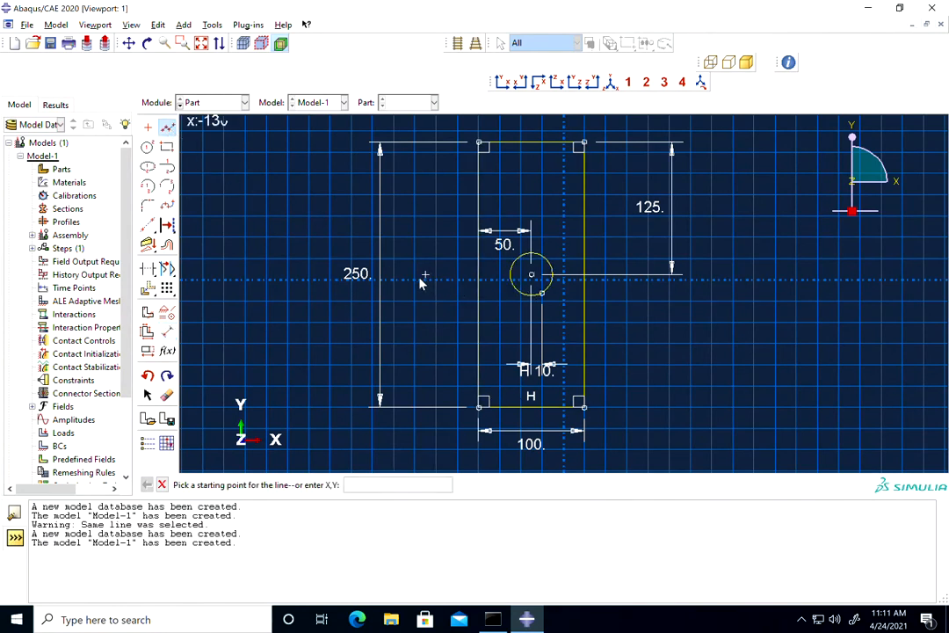
left_click(413, 280)
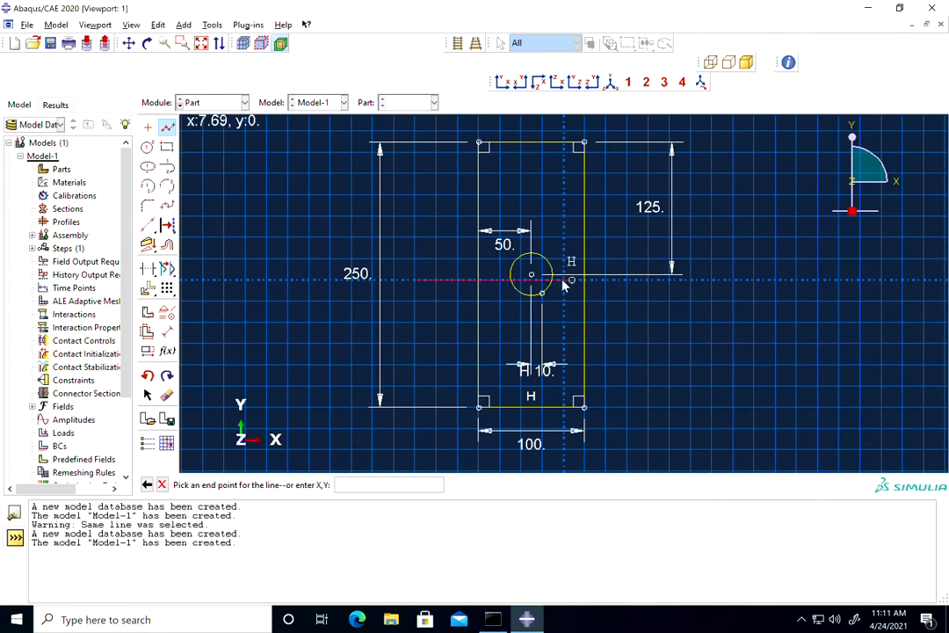
key("Escape")
key("Escape")
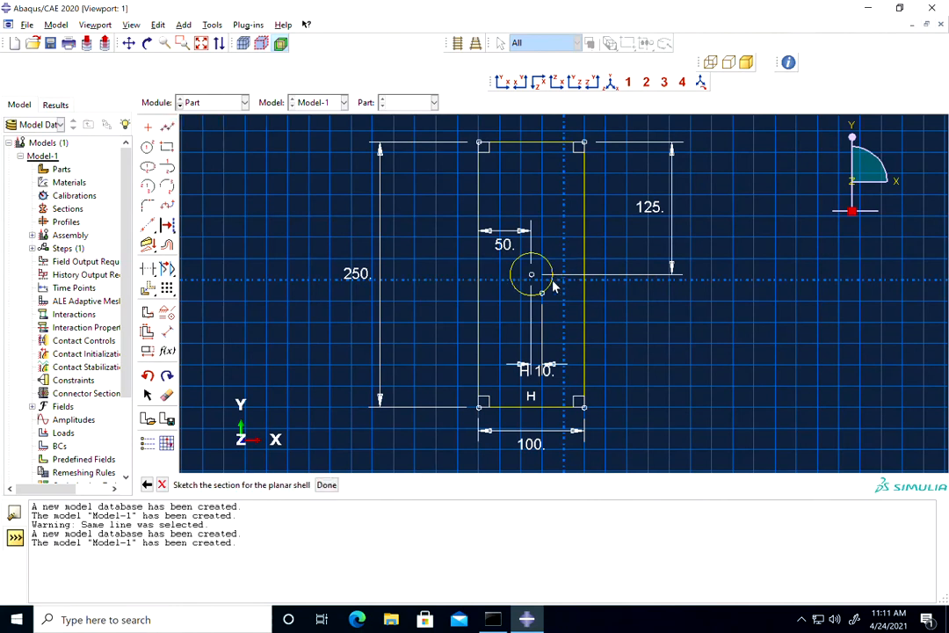
Draw a horizontal line from the circle's centre past the rectangle's right edge, ending at about x 155, y 5.
left_click(167, 127)
left_click(533, 275)
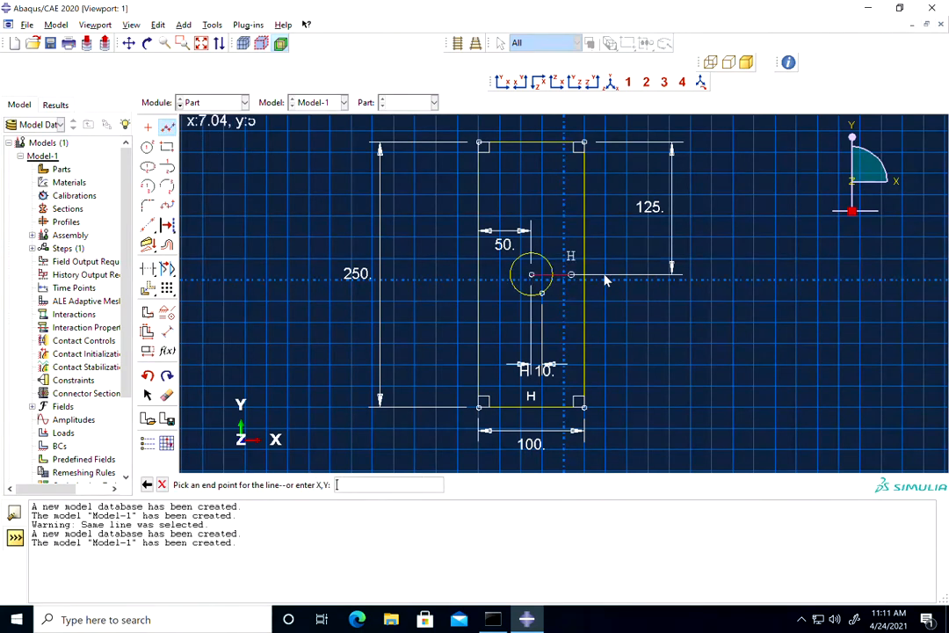
left_click(728, 276)
key("Escape")
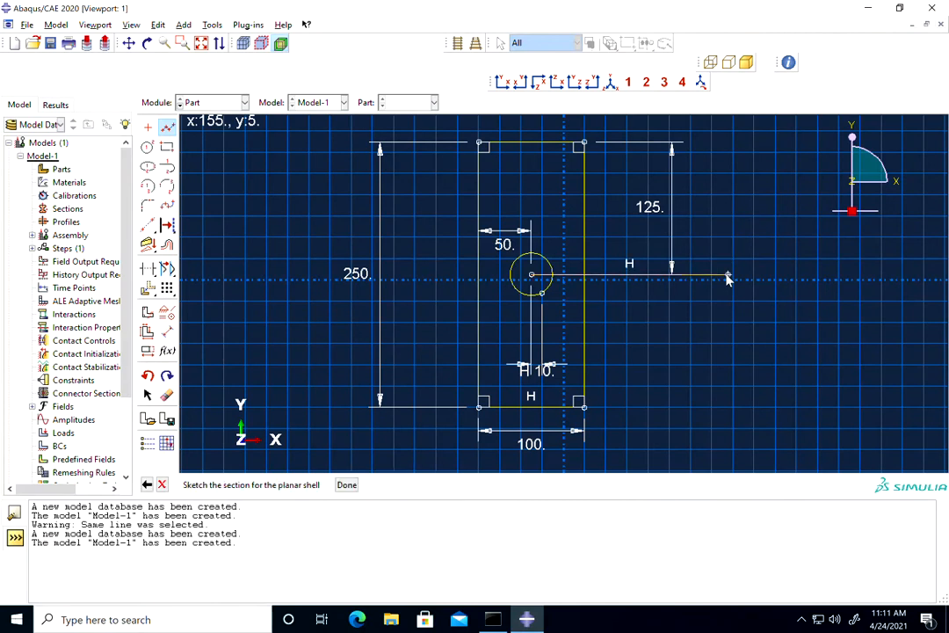
Draw a vertical line from the circle's centre past the rectangle's top edge, ending at about x -30, y 150.
left_click(167, 128)
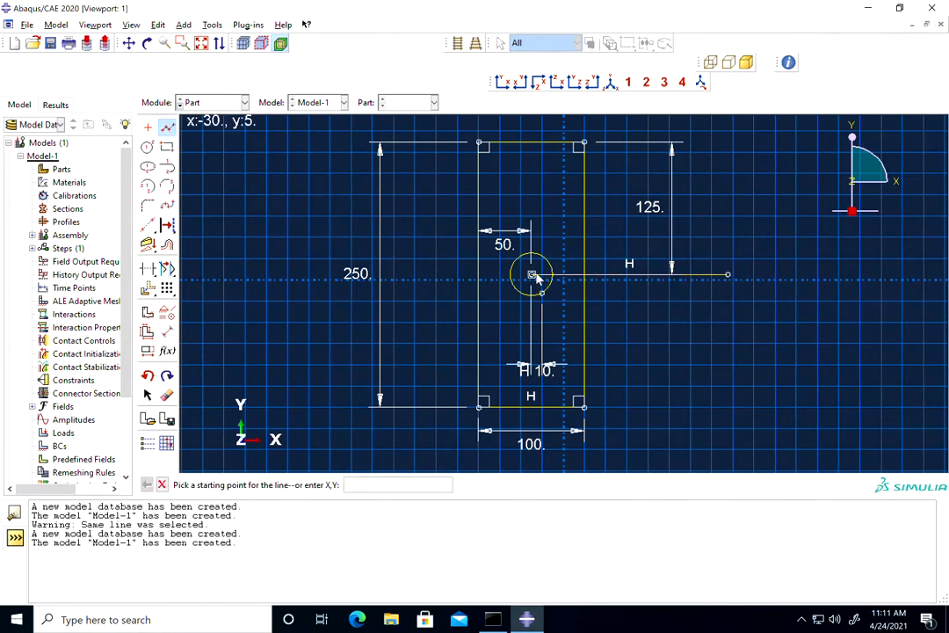
left_click(532, 275)
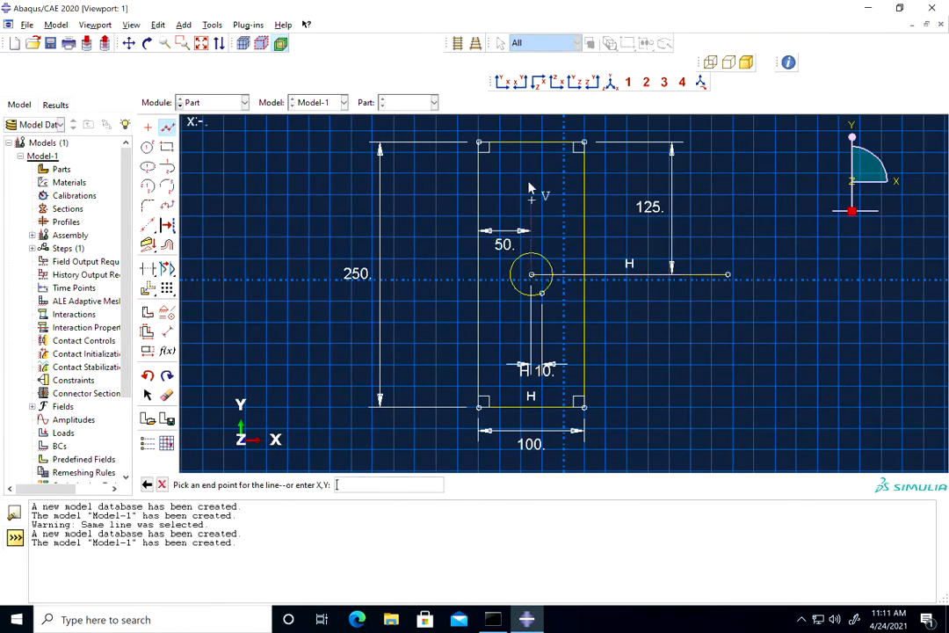
left_click(529, 121)
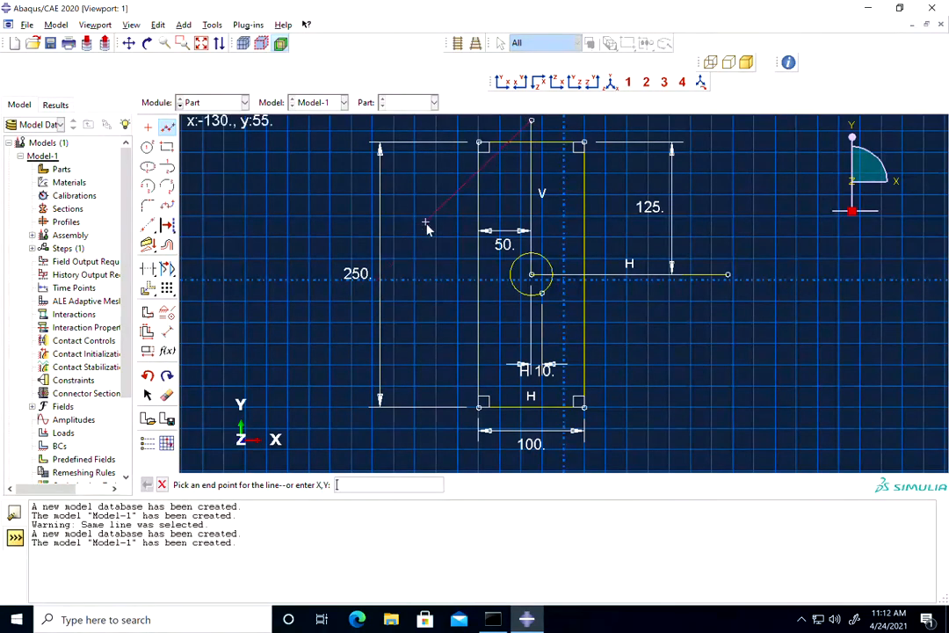
key("Escape")
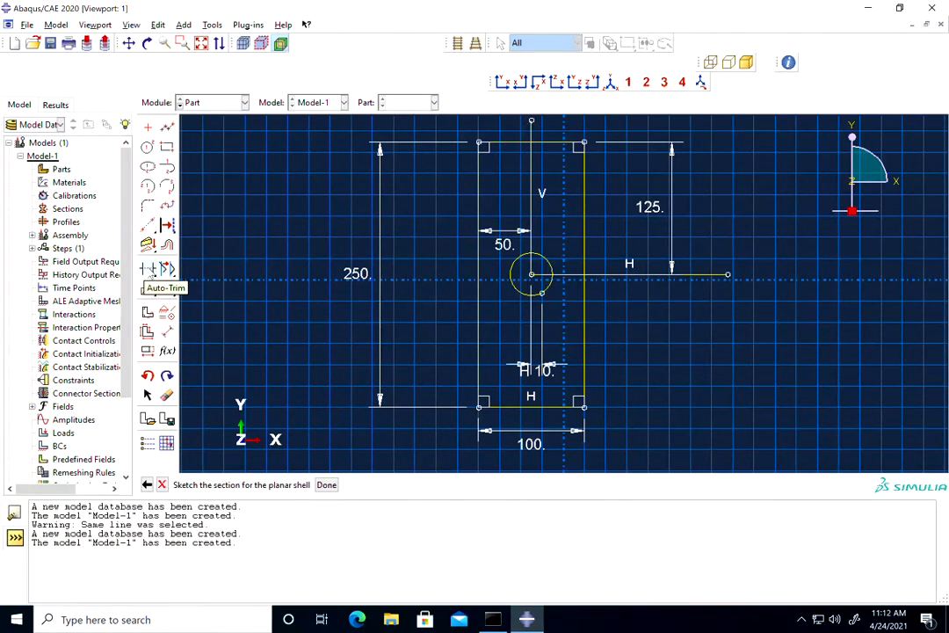
Auto-trim the rectangle, circle and centre lines so only the closed upper-right quarter outline with its hole arc remains.
left_click(148, 269)
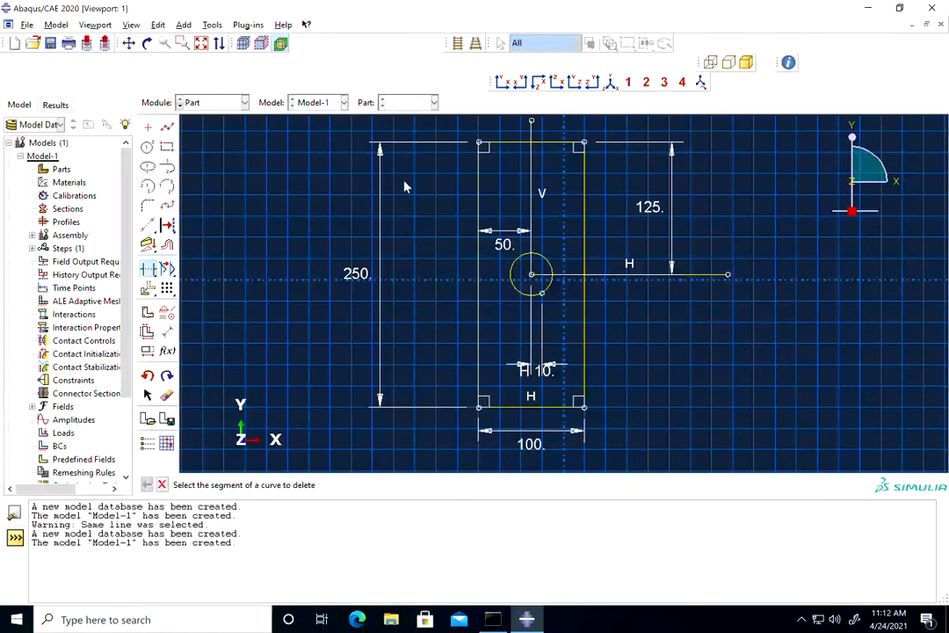
left_click(503, 143)
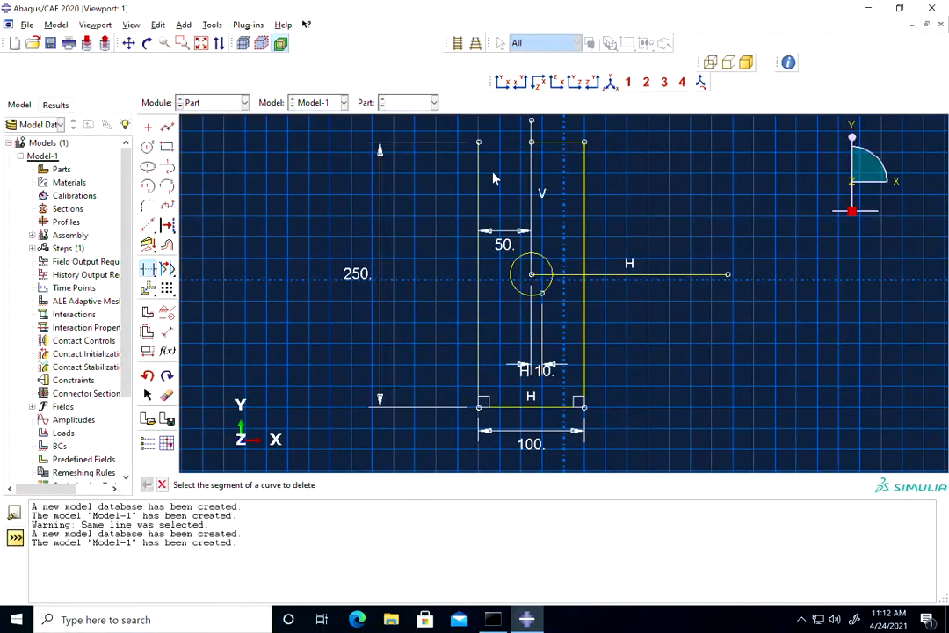
left_click(532, 130)
left_click(631, 275)
left_click(547, 290)
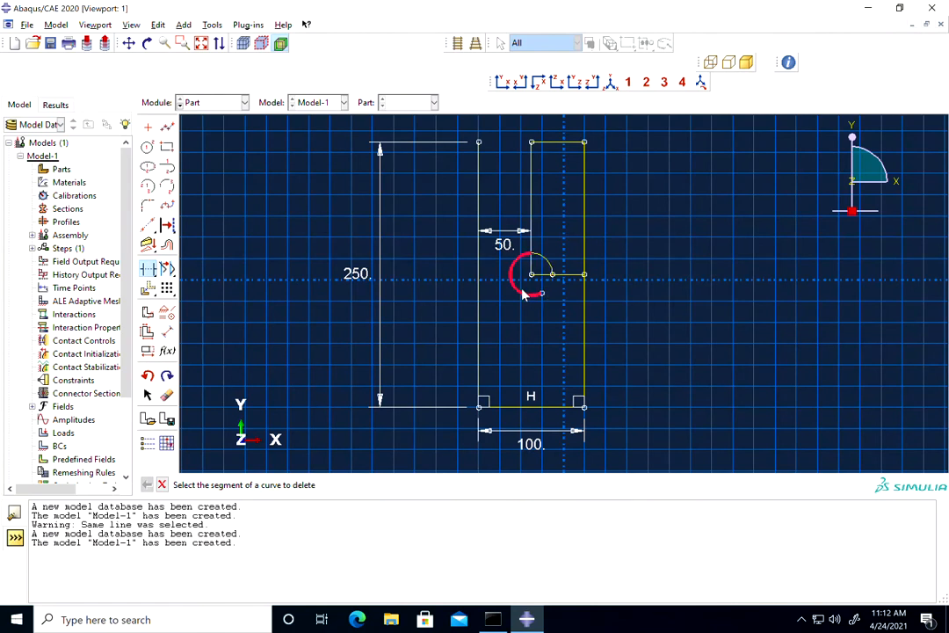
left_click(522, 294)
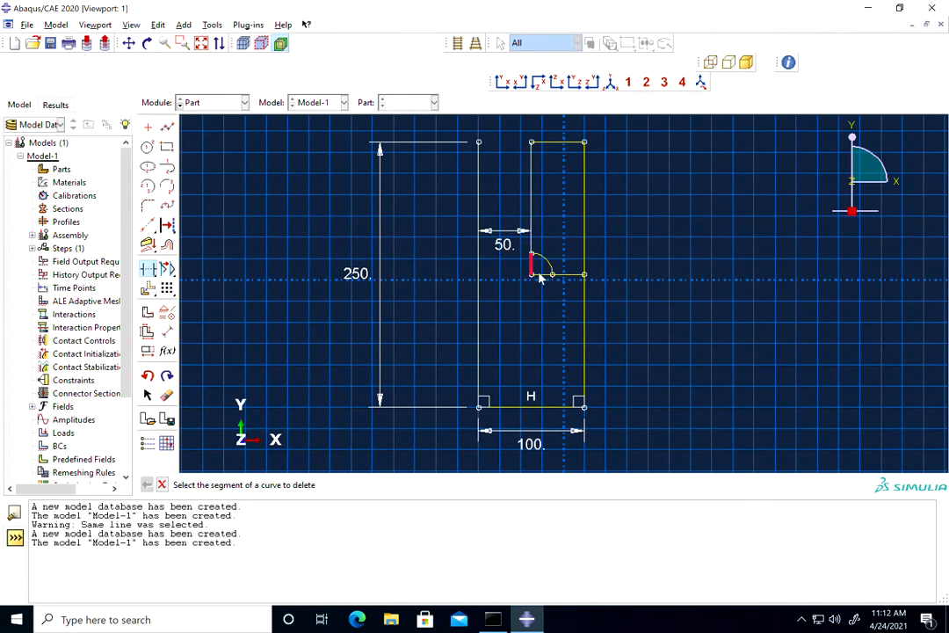
left_click(542, 275)
left_click(585, 313)
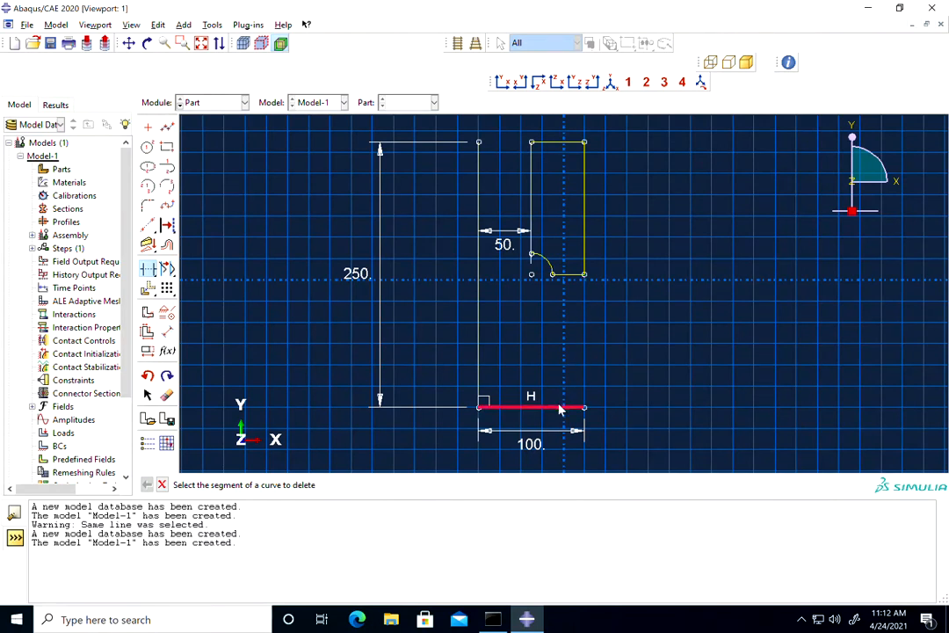
left_click(542, 405)
left_click(480, 353)
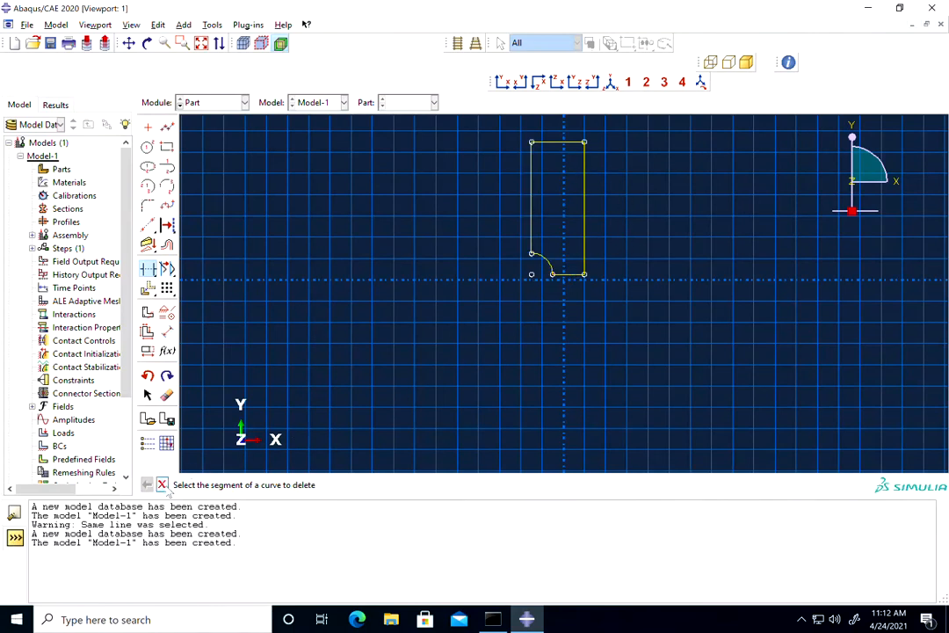
left_click(162, 484)
Finish the section sketch to build the quarter plate as a planar shell part.
left_click(326, 484)
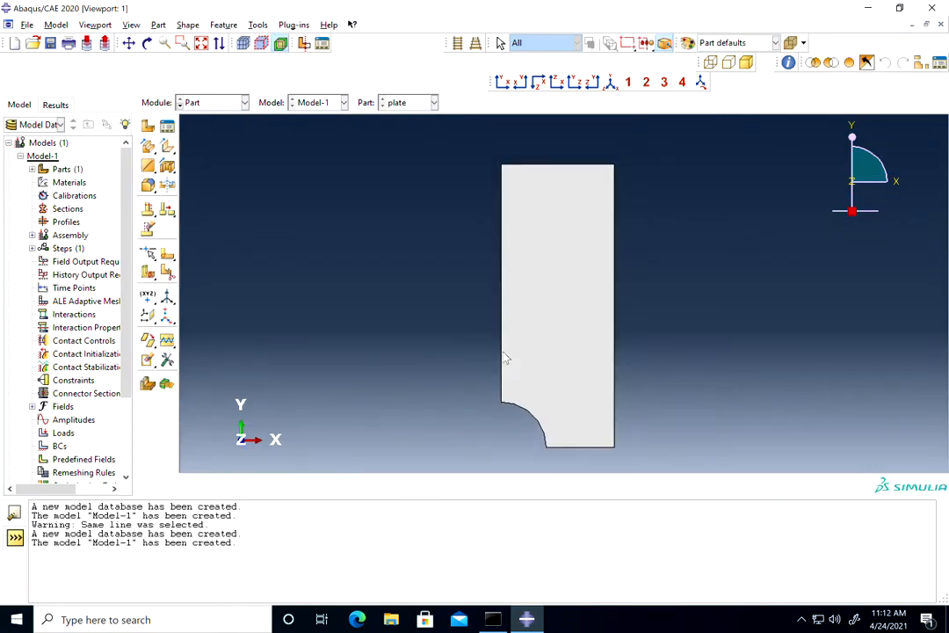
left_click(131, 47)
left_click_drag(524, 328, 485, 305)
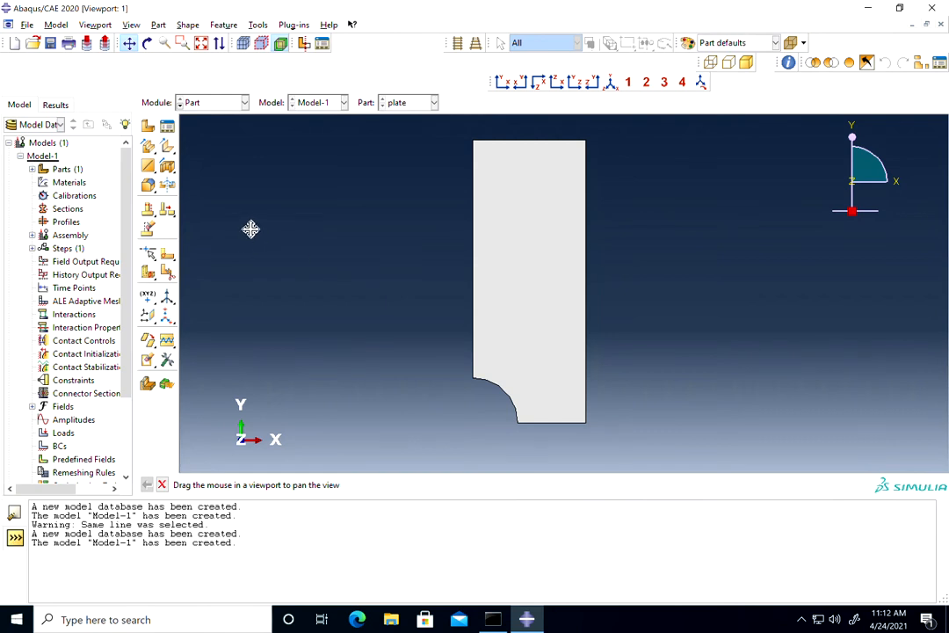
In the Property module, create a material named steel and give it an Elastic mechanical behavior.
left_click(220, 104)
left_click(204, 131)
left_click(149, 127)
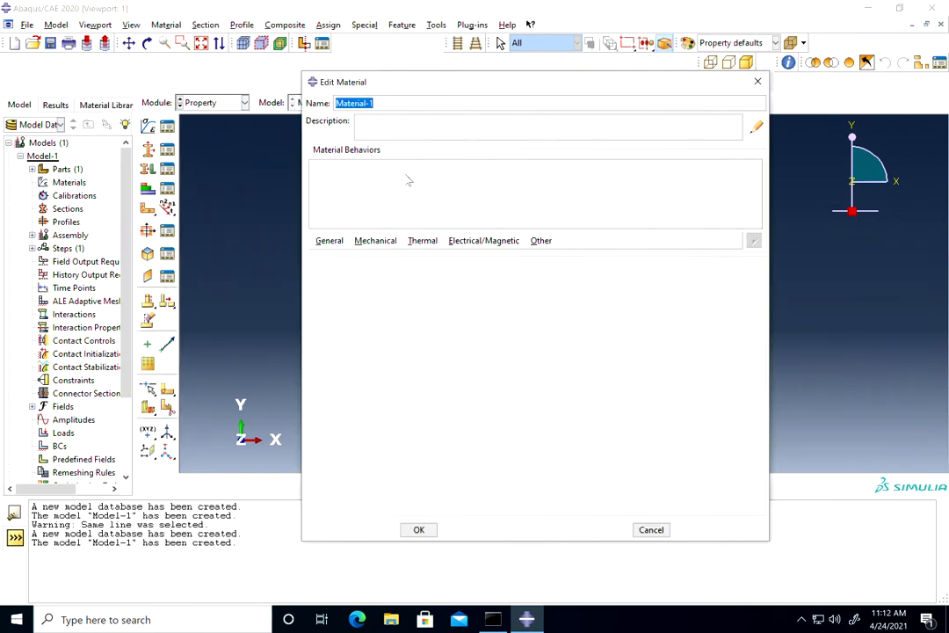
type("stee")
left_click(375, 240)
mouse_move(520, 256)
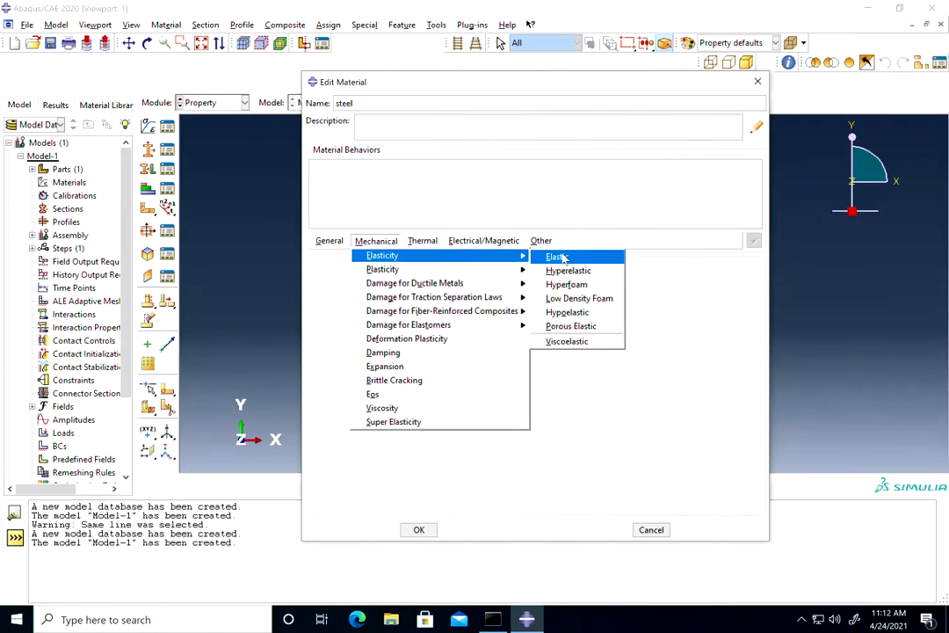
left_click(557, 256)
Set the steel's Young's modulus to 200e3 and Poisson's ratio to 0.3, and save the material.
left_click(380, 429)
type("200")
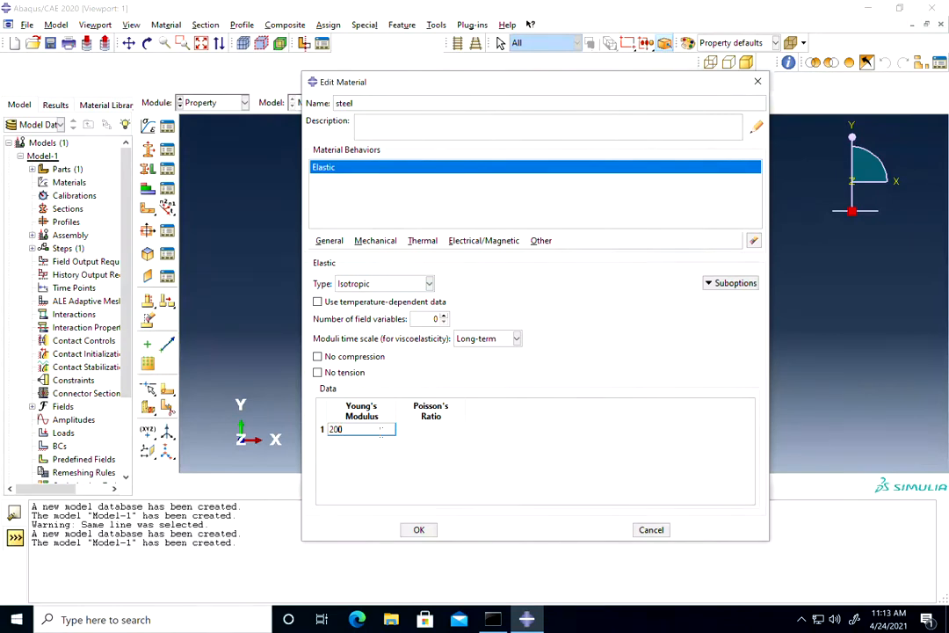
type("e3")
key("Tab")
type("0.3")
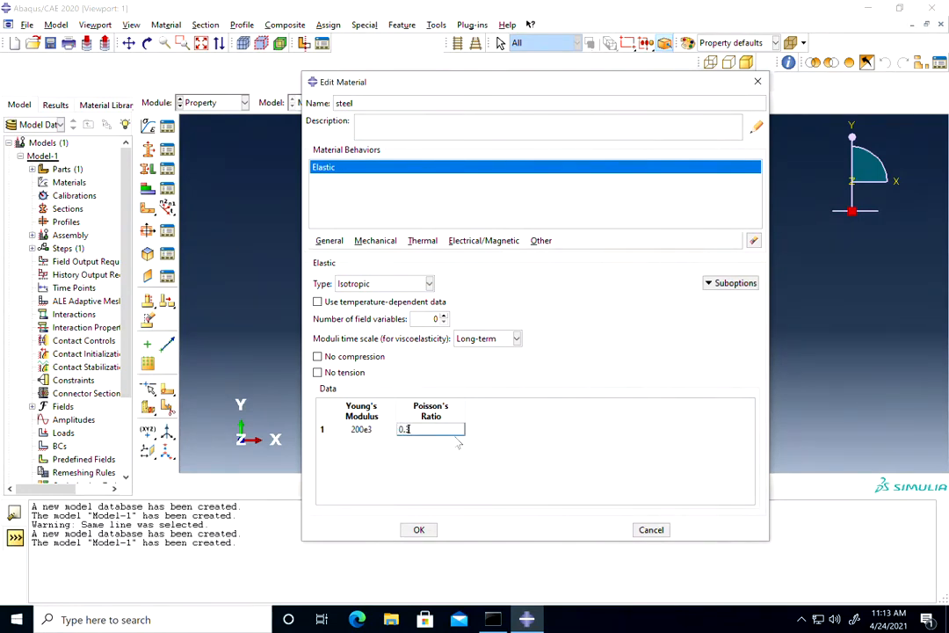
left_click(421, 529)
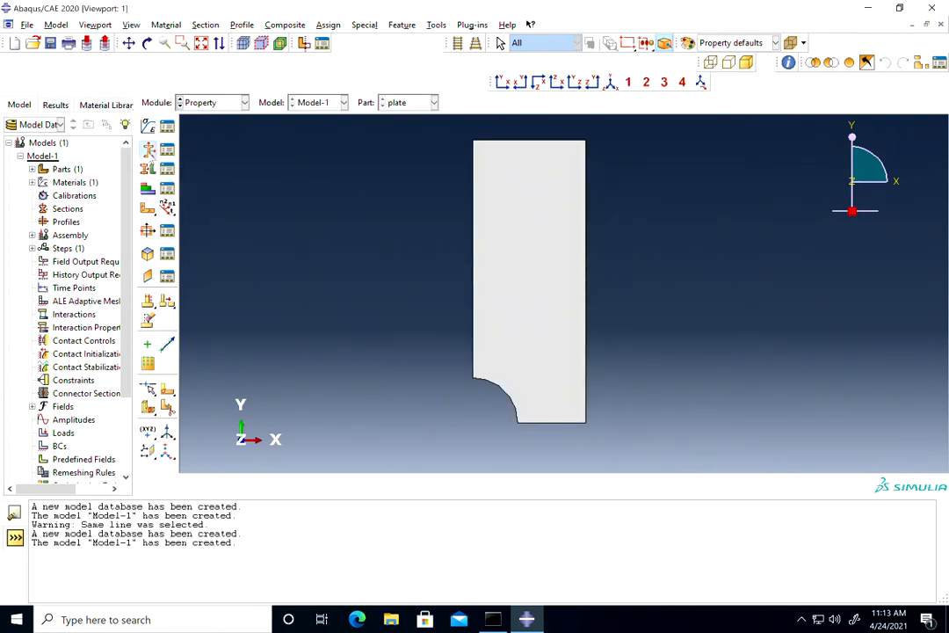
Create a solid homogeneous section named plateSection using steel, with plane stress/strain thickness enabled and set to 5.
left_click(148, 150)
type("p")
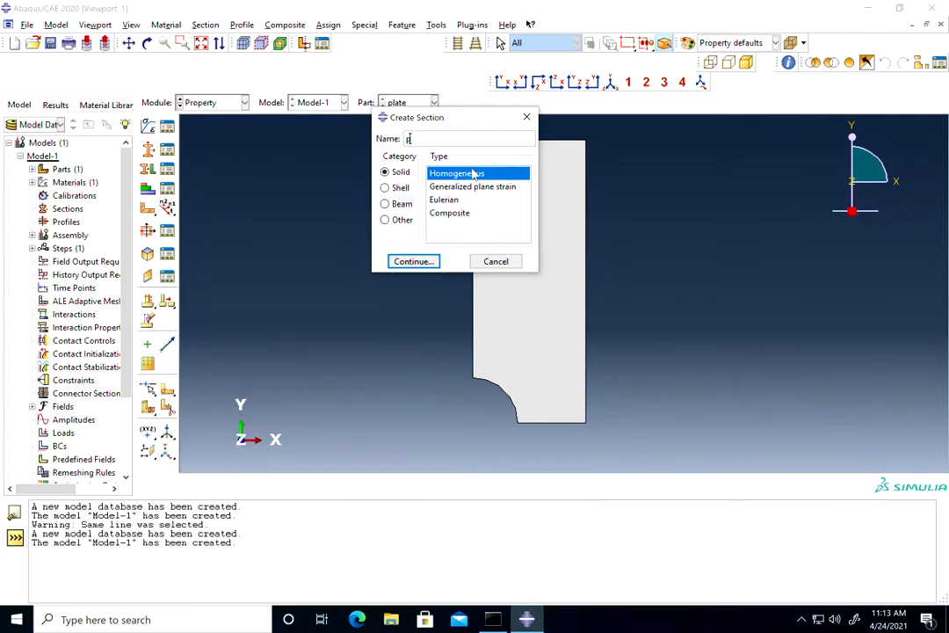
type("lateSection")
left_click(411, 261)
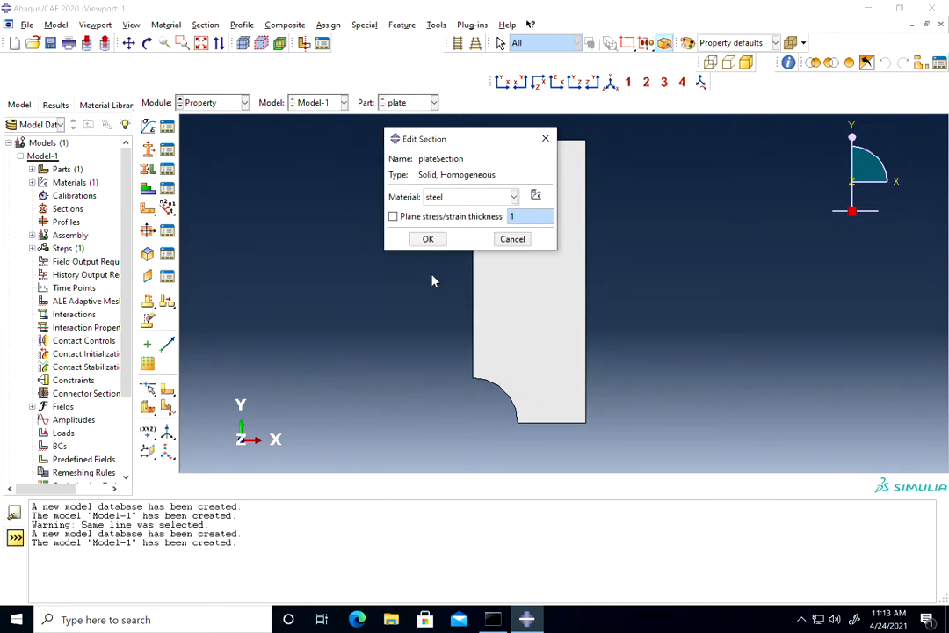
left_click(394, 217)
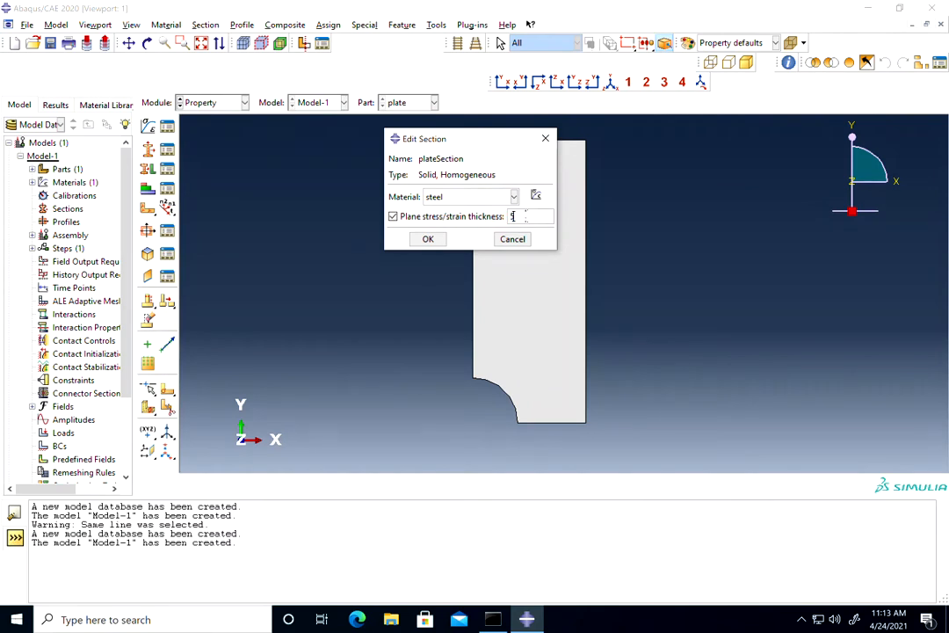
left_click(428, 239)
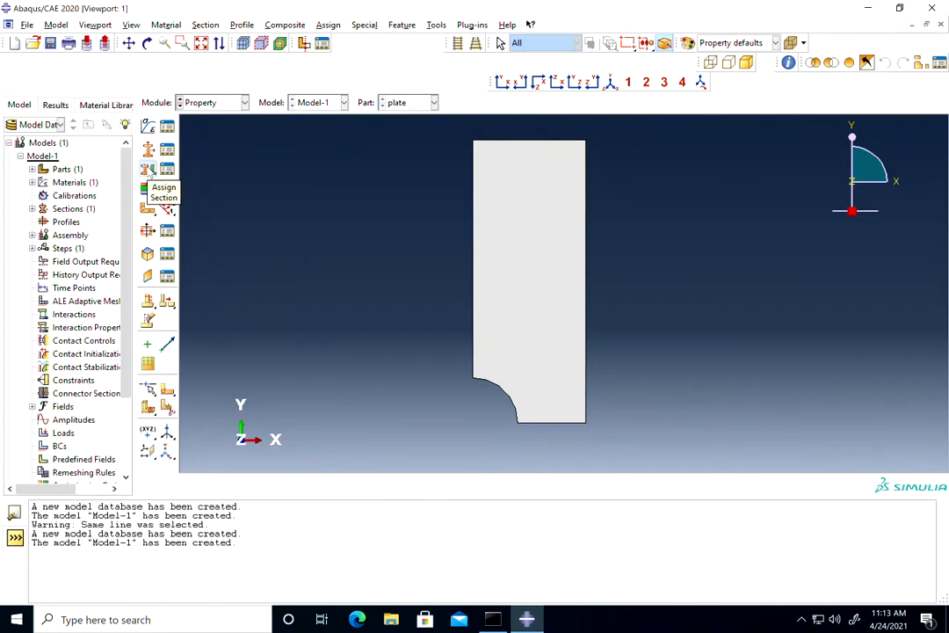
Assign plateSection to the whole plate face without creating a set, taking the thickness from the section.
left_click(147, 187)
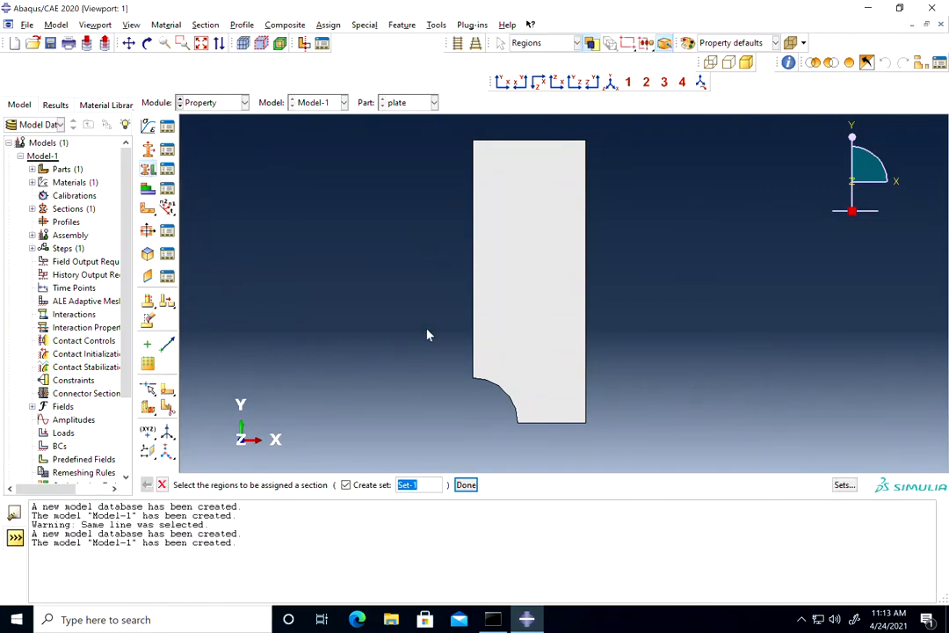
left_click(346, 485)
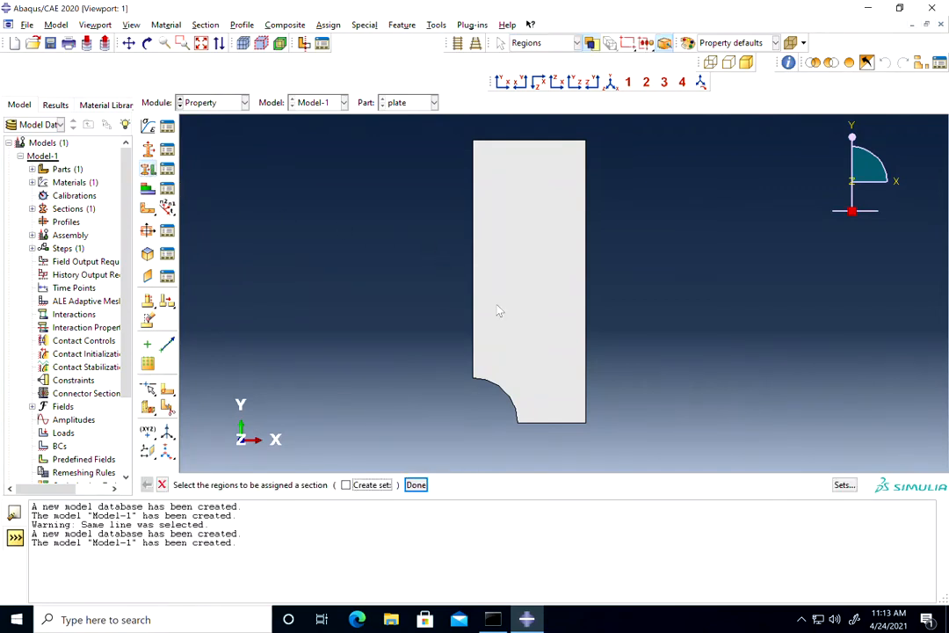
left_click(539, 266)
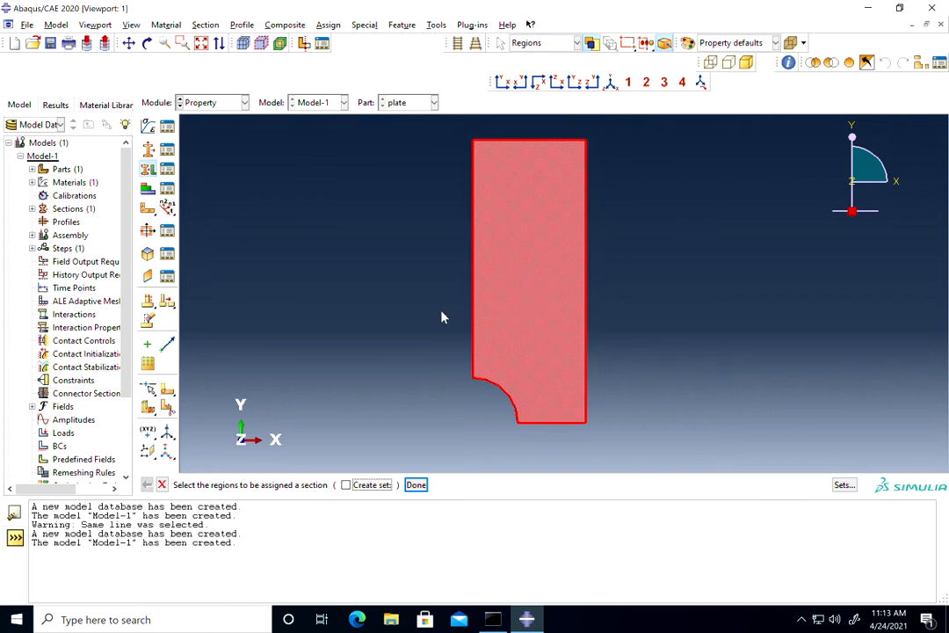
left_click(418, 490)
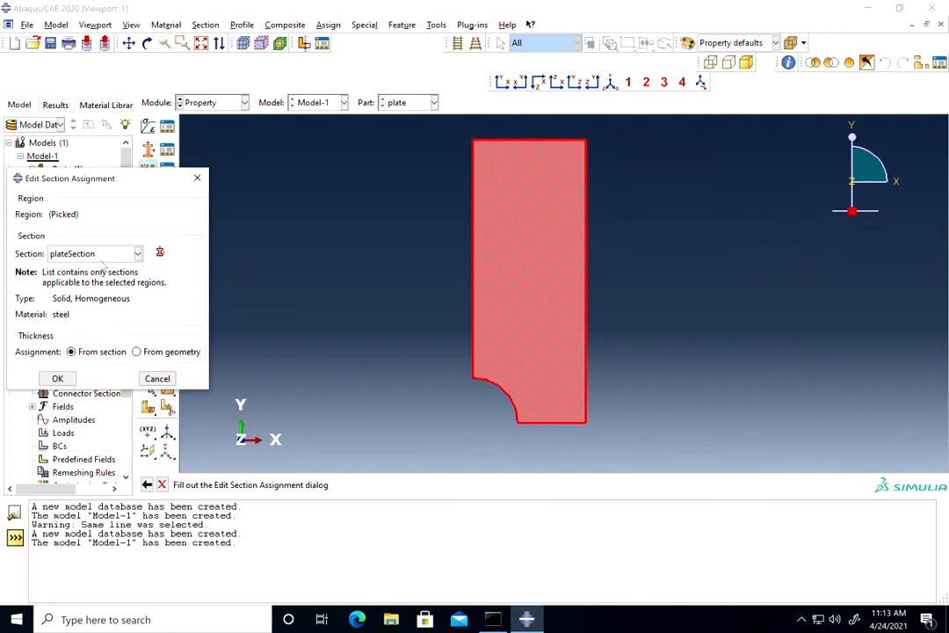
left_click(57, 377)
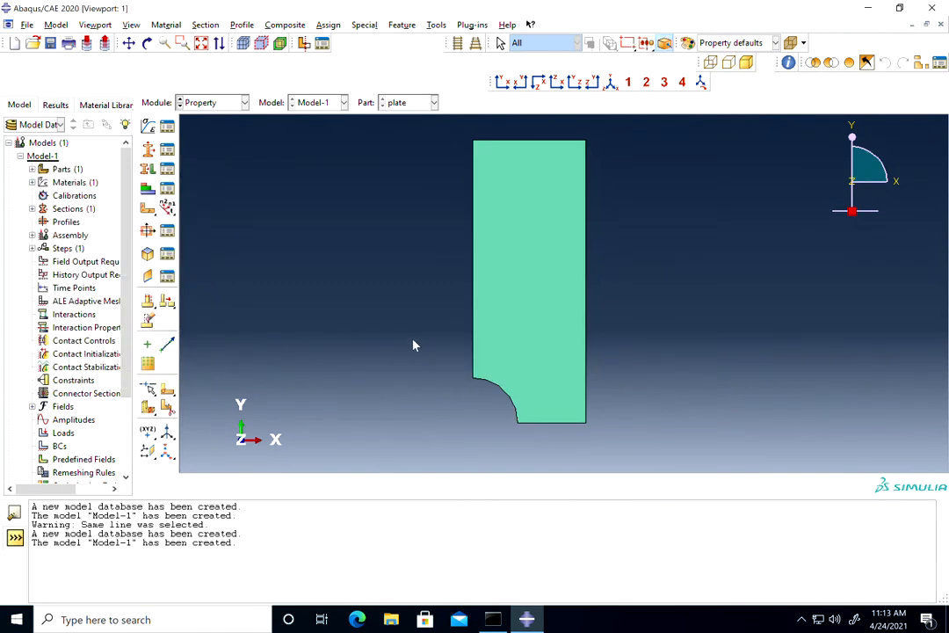
In the Assembly module, create a dependent instance of the plate part.
left_click(245, 102)
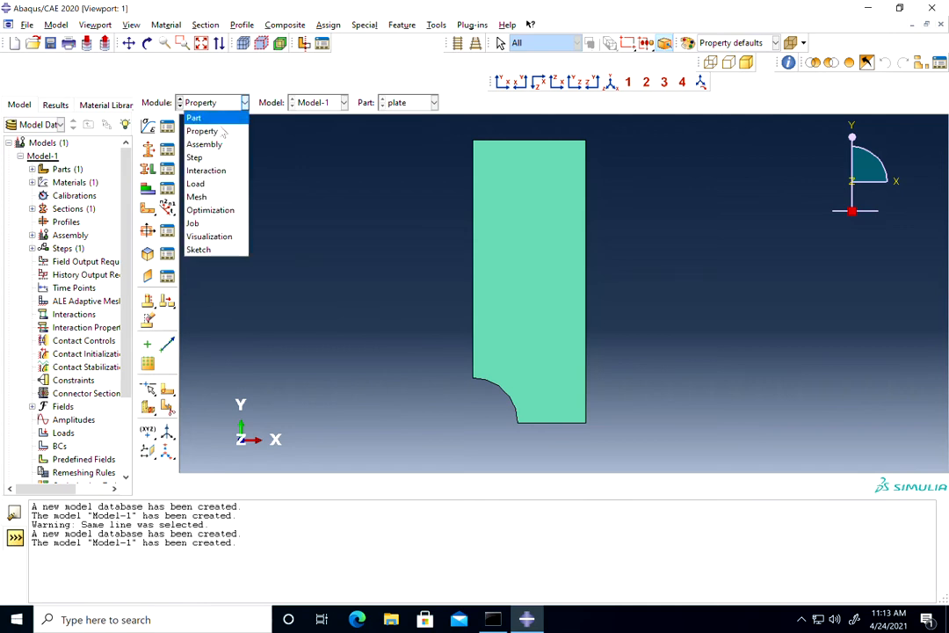
left_click(211, 145)
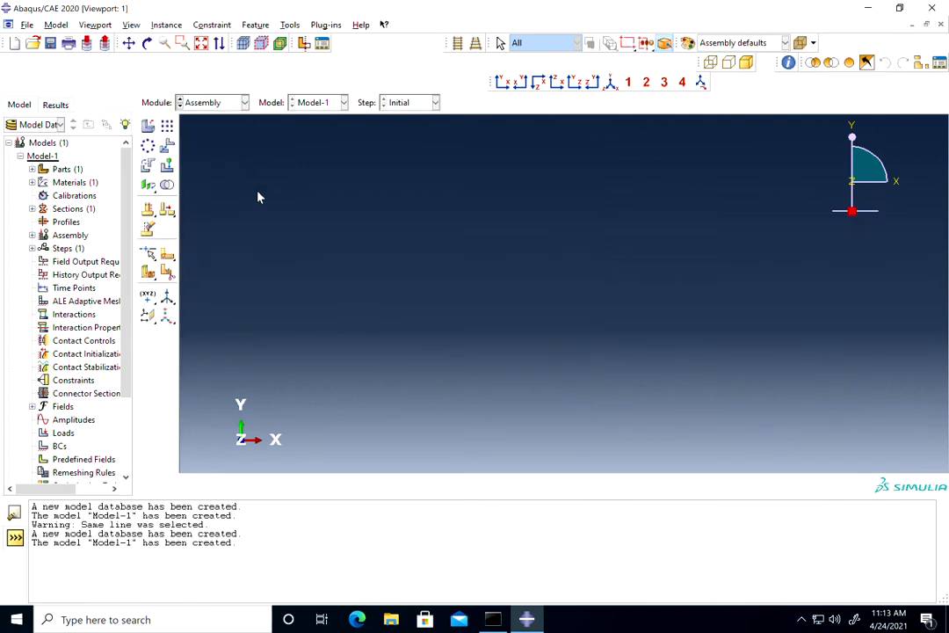
left_click(148, 125)
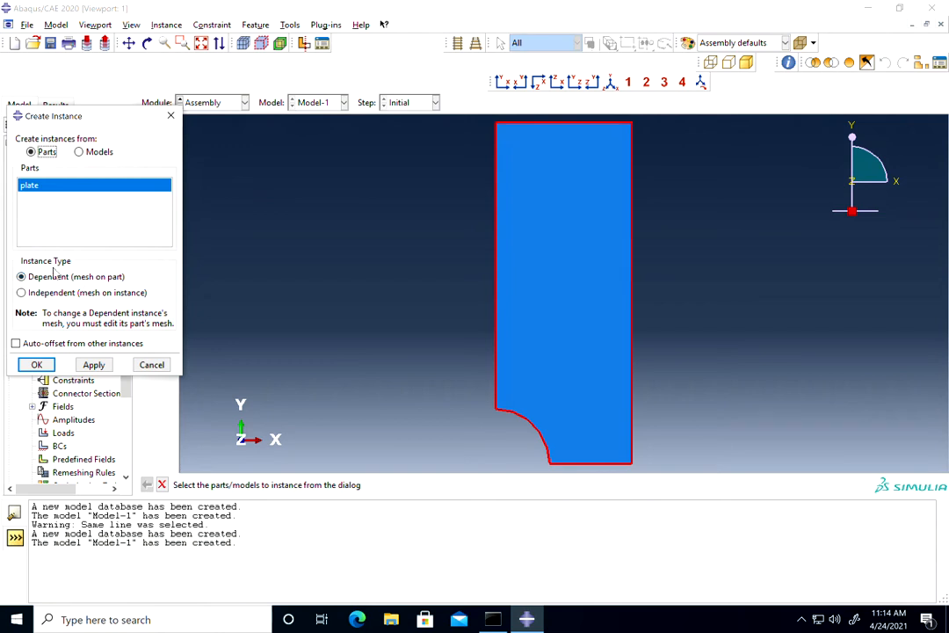
left_click(37, 365)
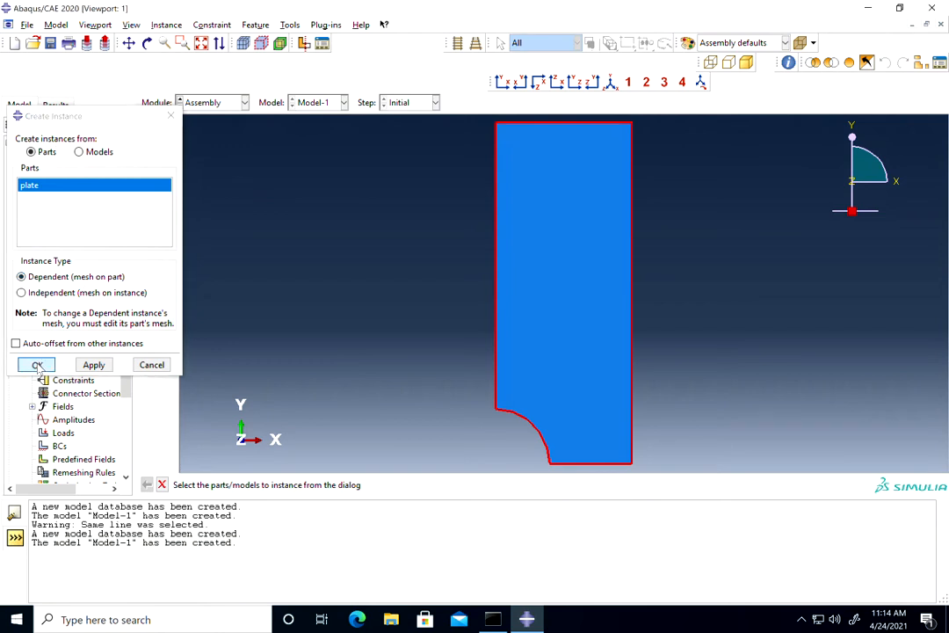
In the Step module, create a Static, General step named Step-1 after Initial, with time period 1 and Nlgeom off.
left_click(215, 102)
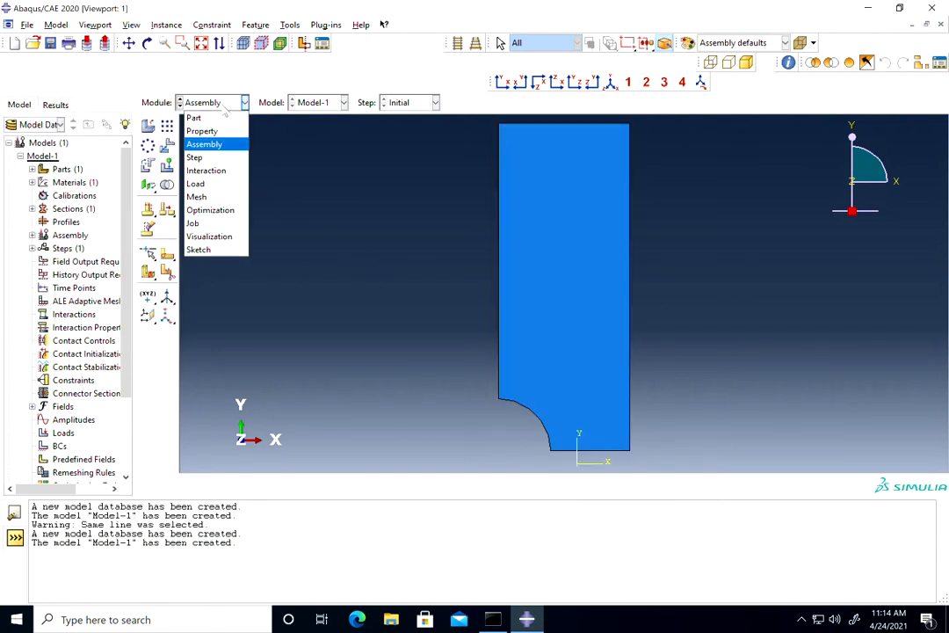
left_click(207, 155)
left_click(148, 126)
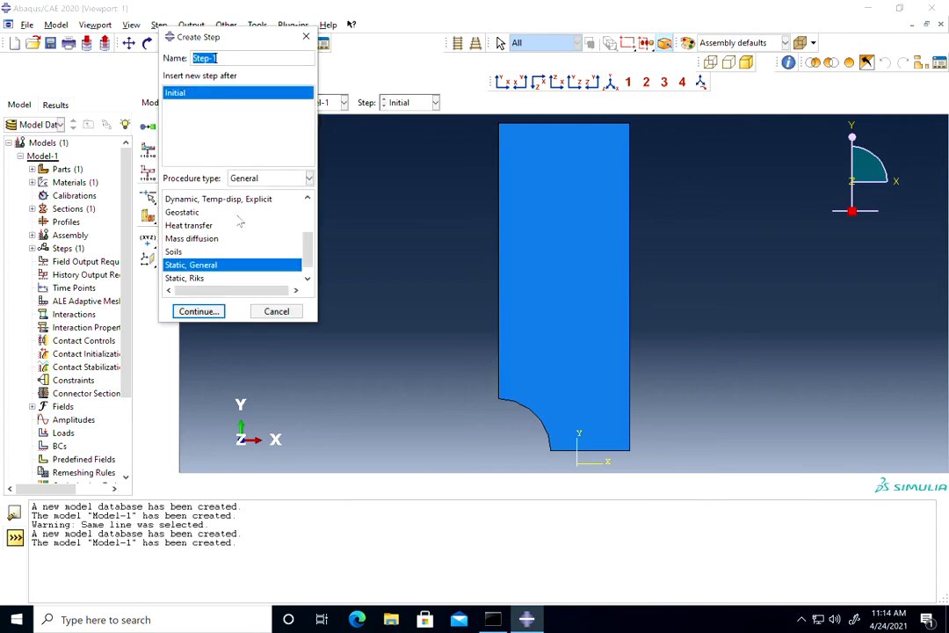
left_click(206, 315)
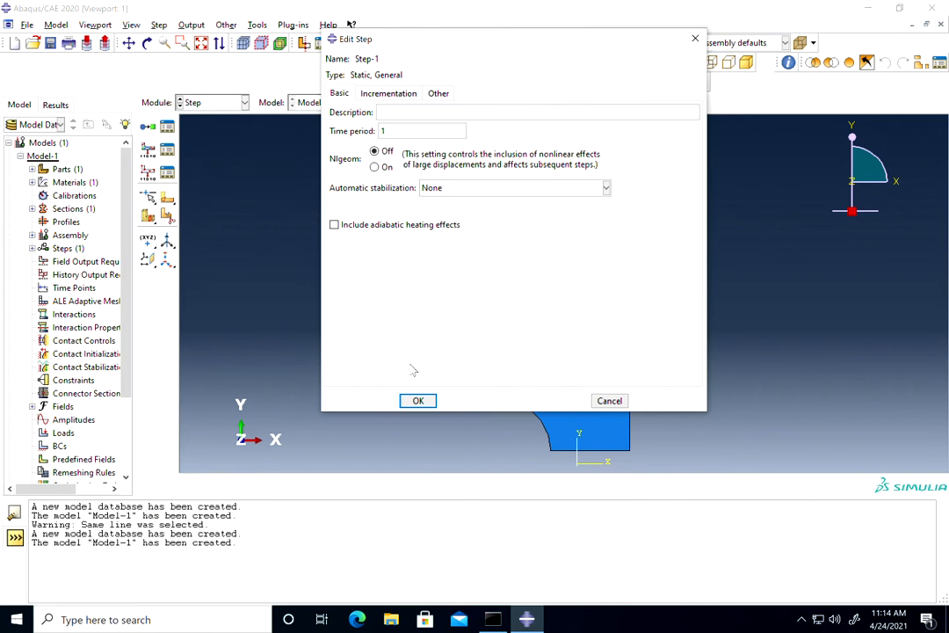
left_click(419, 402)
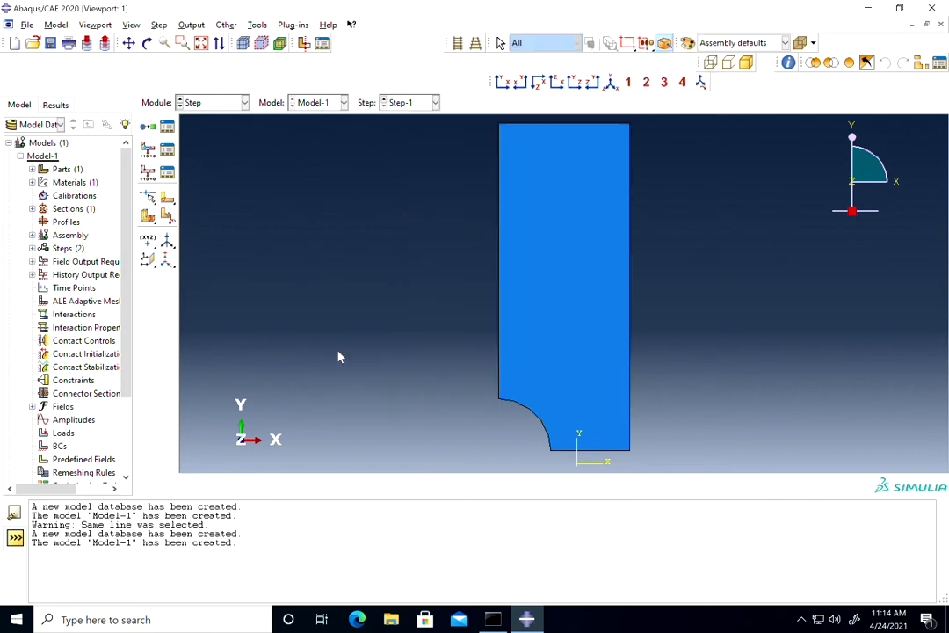
In the Load module, create a Displacement/Rotation boundary condition named Roller1 in Step-1, with U1 set to 0 on the plate's left vertical edge.
left_click(211, 102)
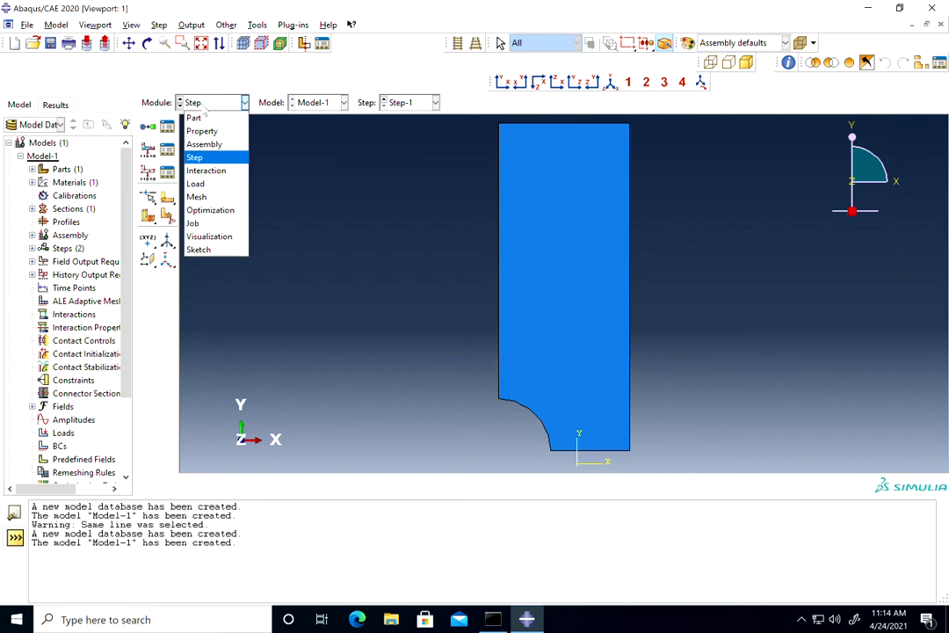
left_click(197, 184)
left_click(149, 151)
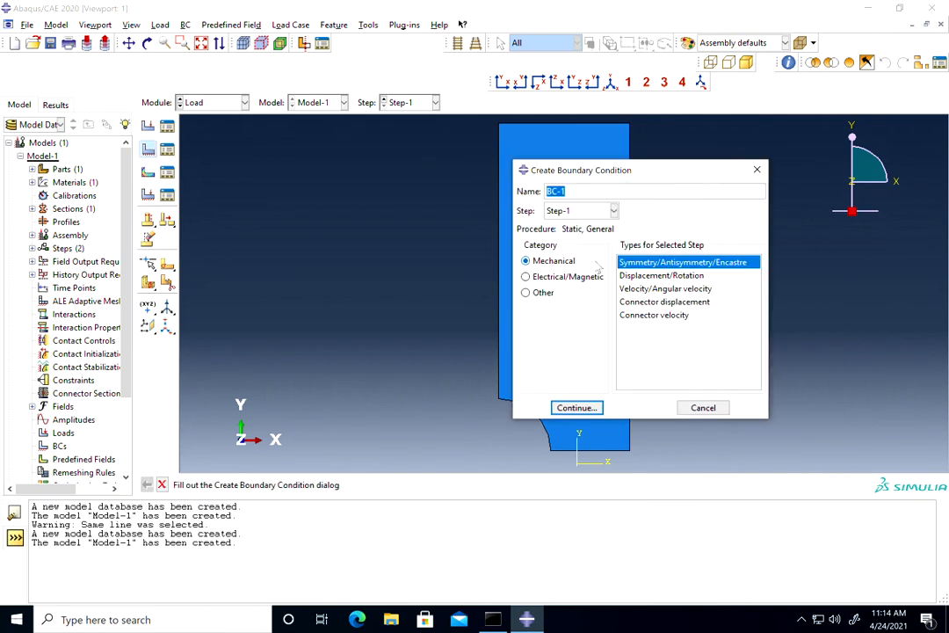
type("Ro")
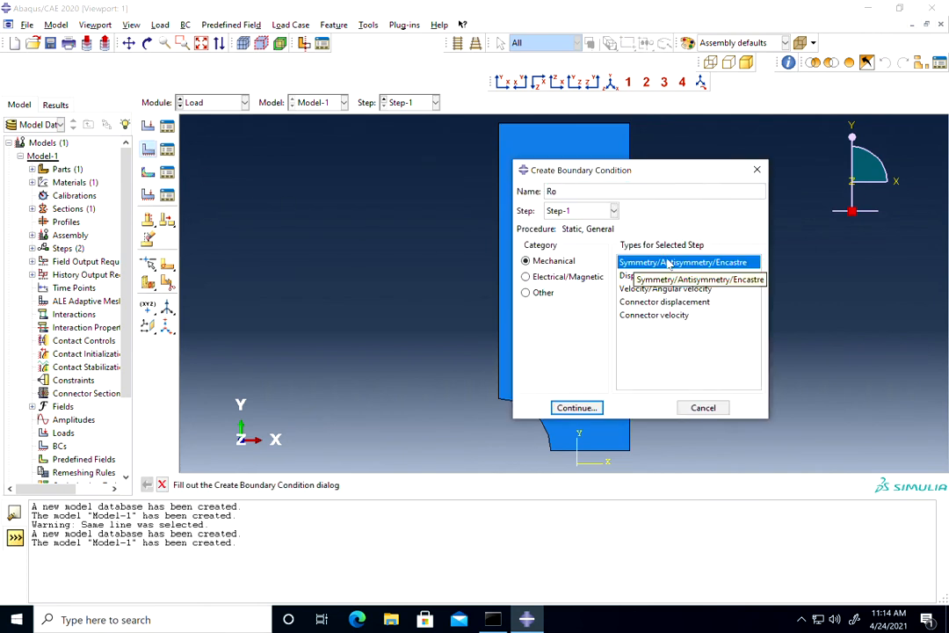
type("ller1")
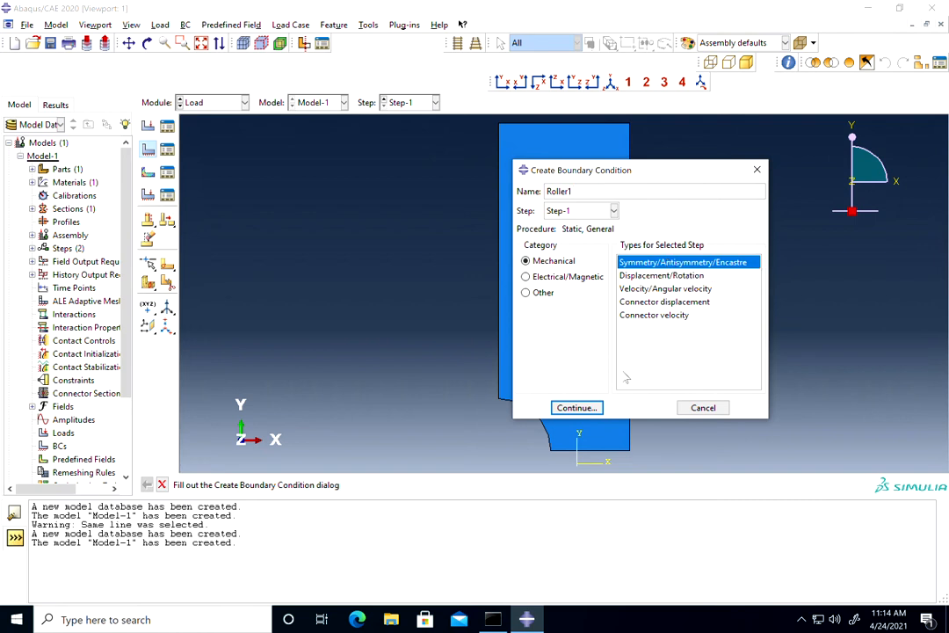
left_click(661, 276)
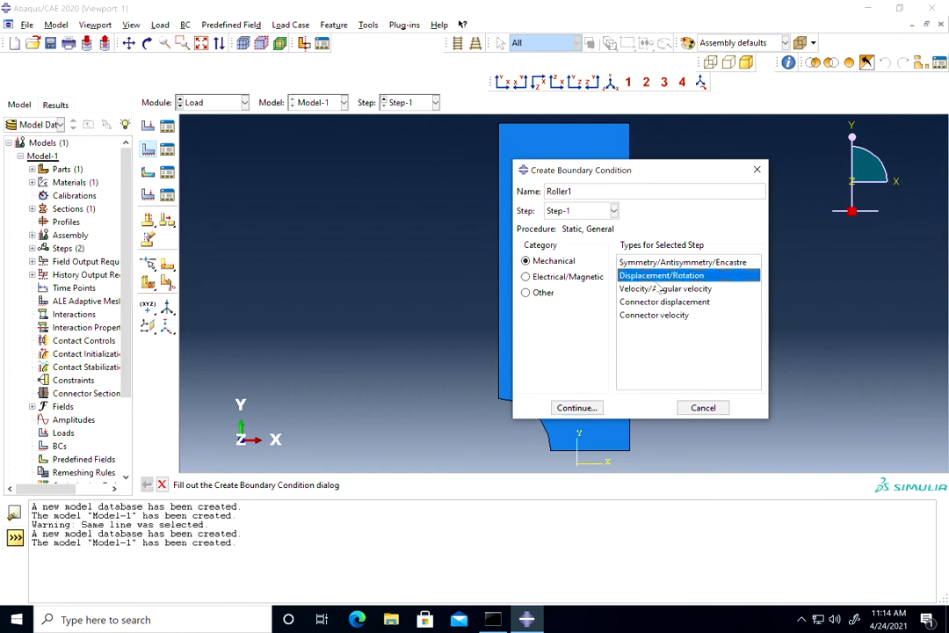
left_click(582, 408)
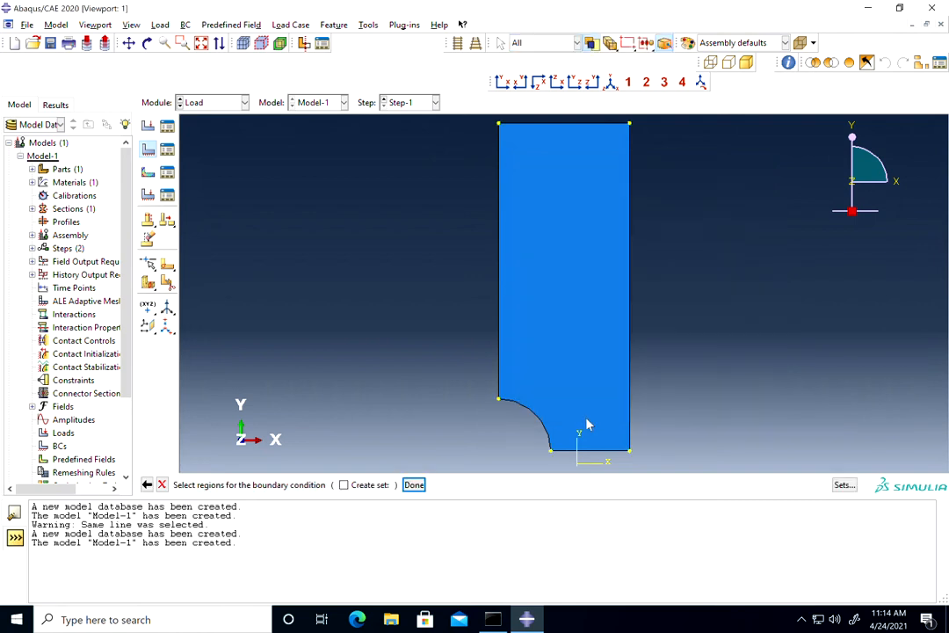
left_click(499, 323)
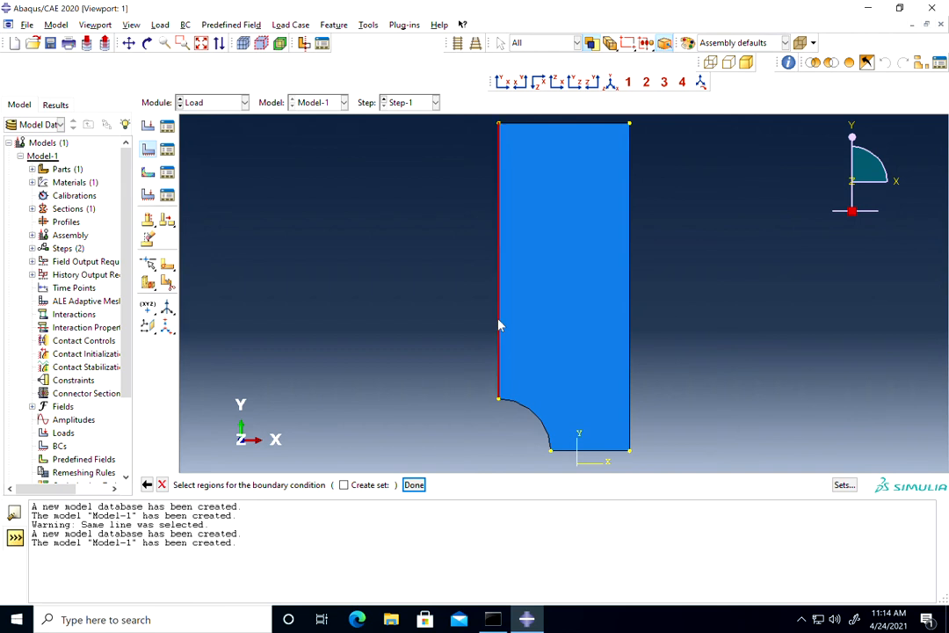
left_click(413, 484)
left_click(450, 212)
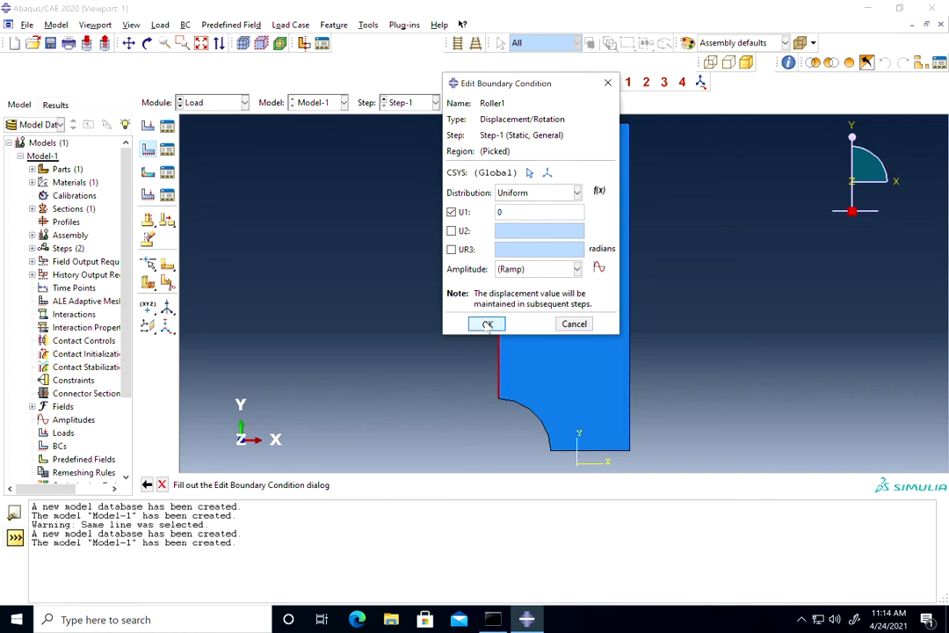
left_click(487, 324)
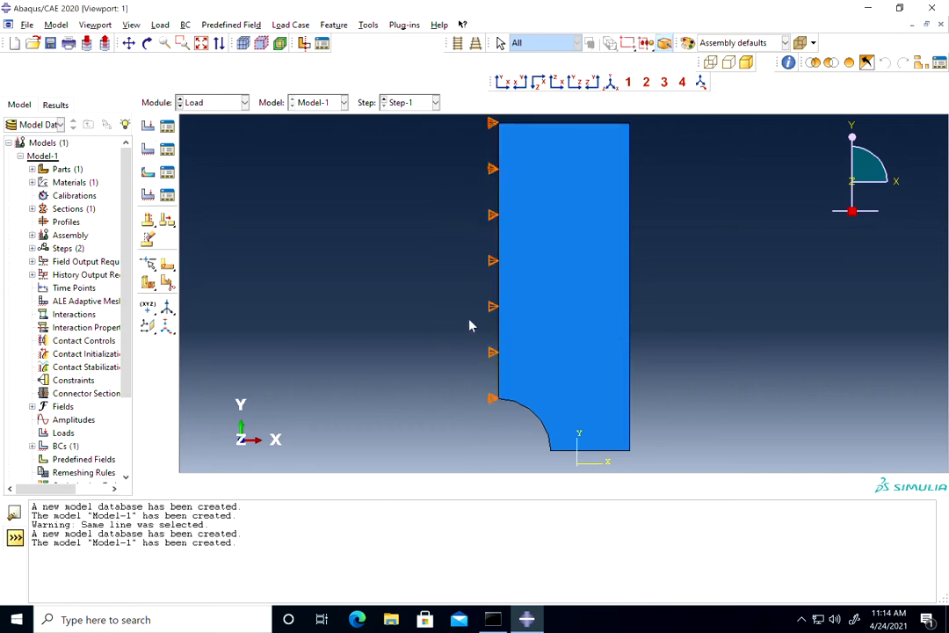
Create a Displacement/Rotation boundary condition named Roller2 in Step-1, with U2 set to 0 on the plate's bottom edge.
left_click(147, 148)
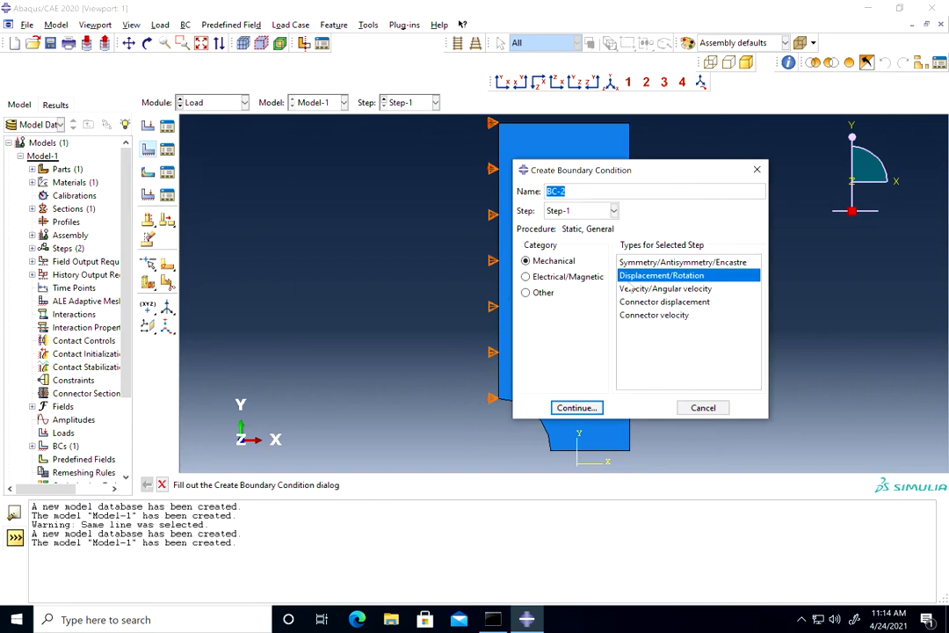
type("Roller2")
left_click(576, 407)
left_click(603, 454)
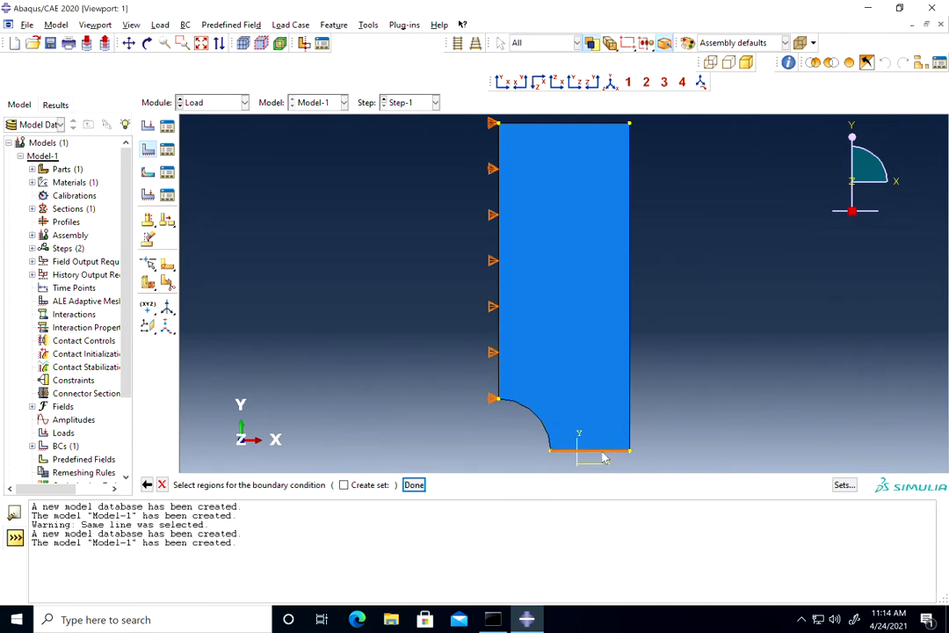
left_click(414, 484)
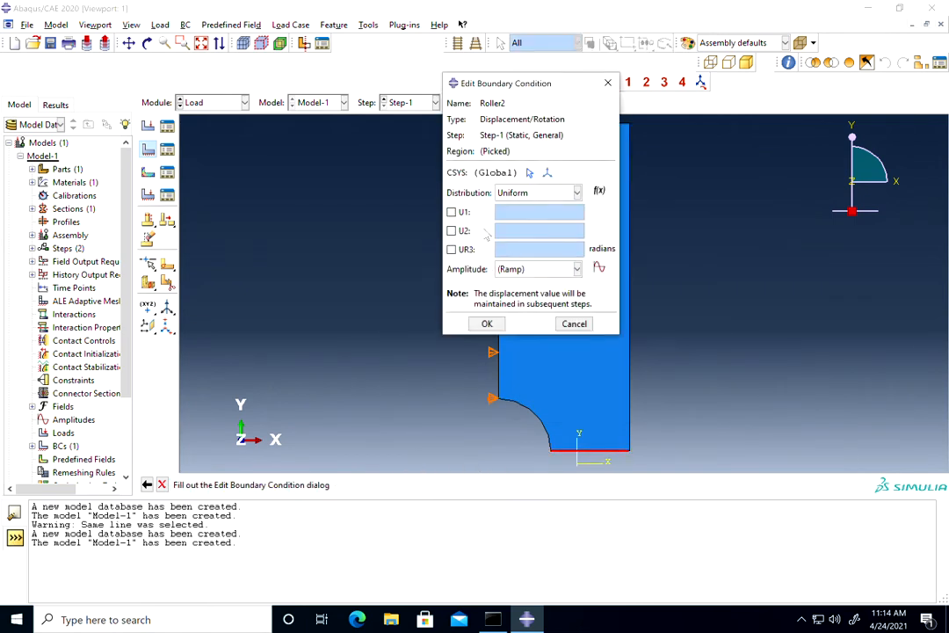
left_click(451, 230)
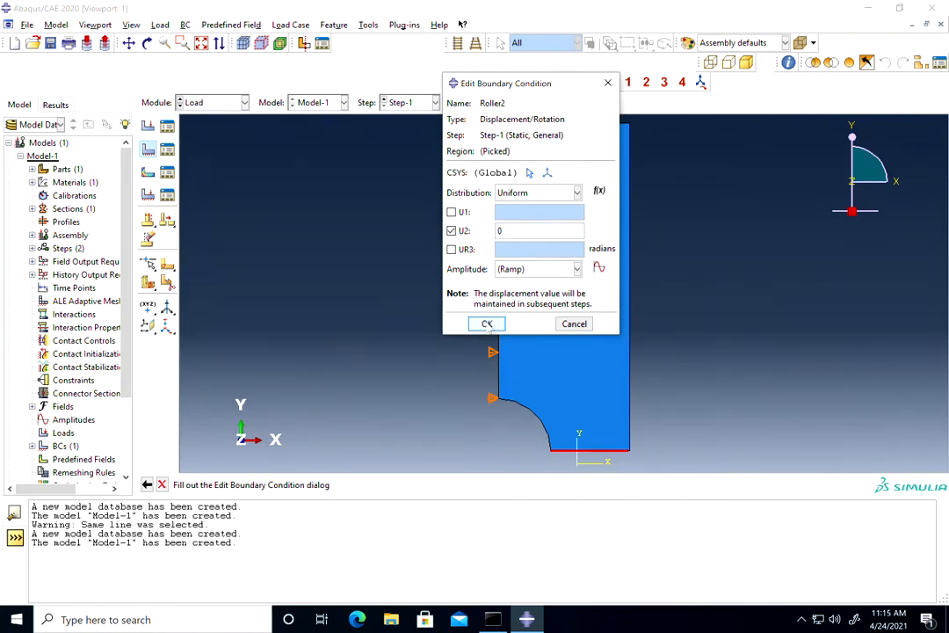
left_click(486, 324)
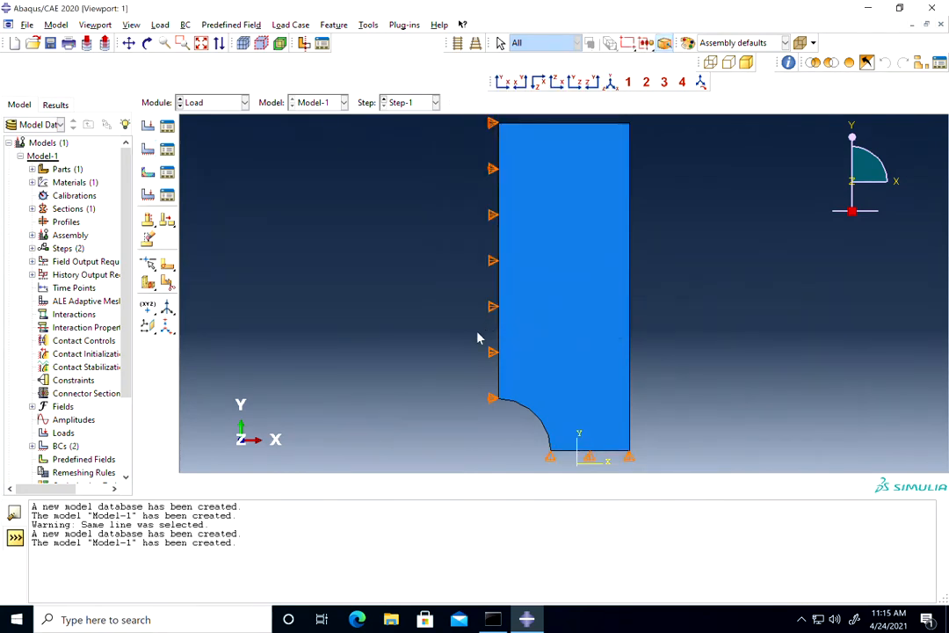
Create a uniform Pressure load named Load-1 in Step-1 on the plate's top edge with magnitude -25.
left_click(148, 126)
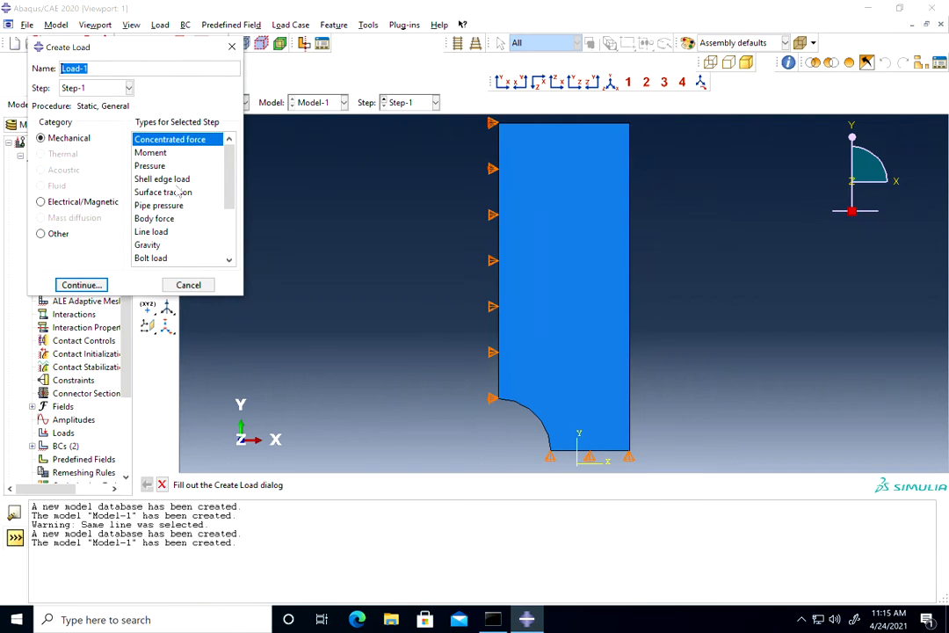
left_click(147, 165)
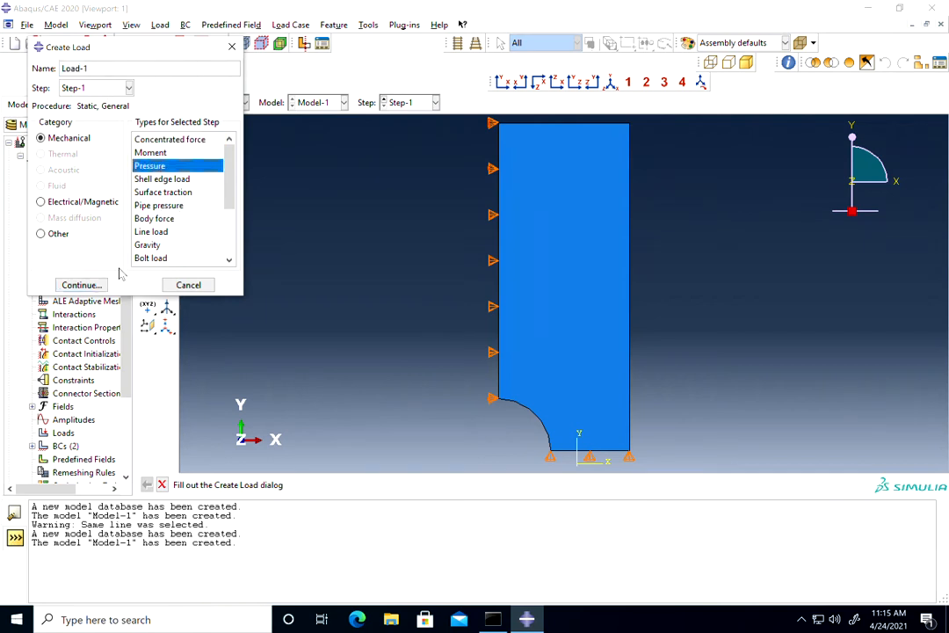
left_click(81, 285)
scroll(432, 239, "up", 2)
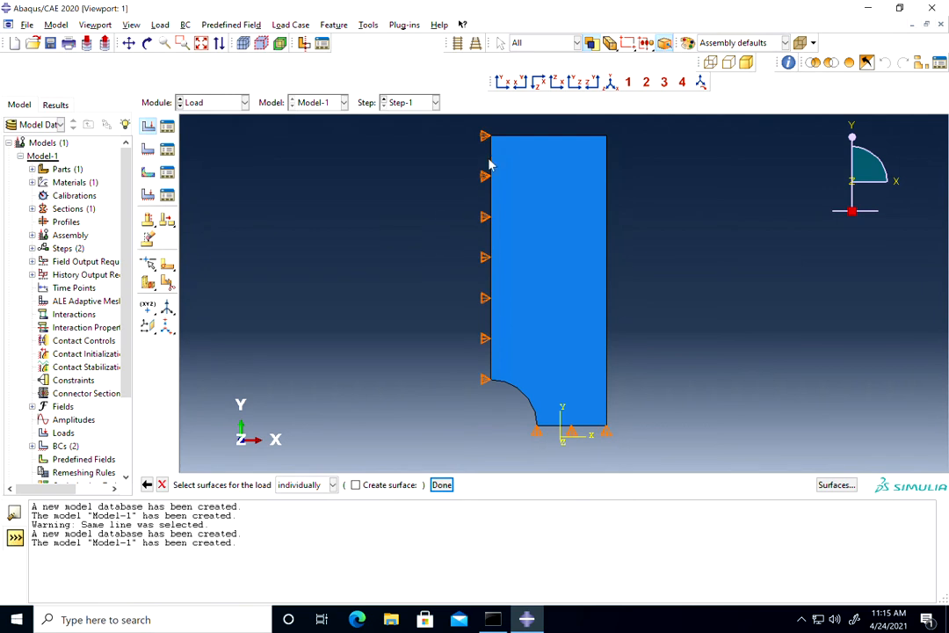
left_click(509, 138)
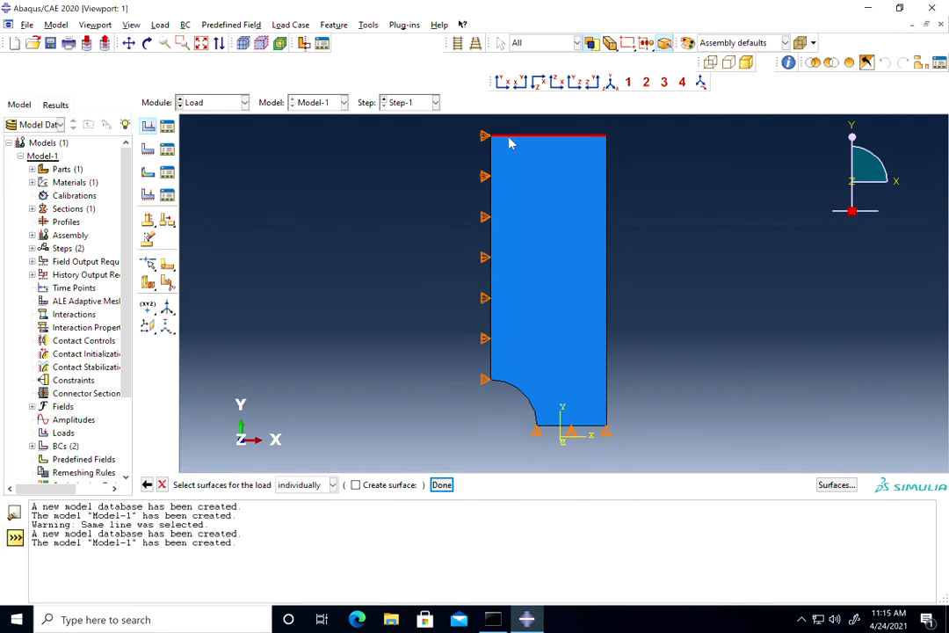
left_click(442, 485)
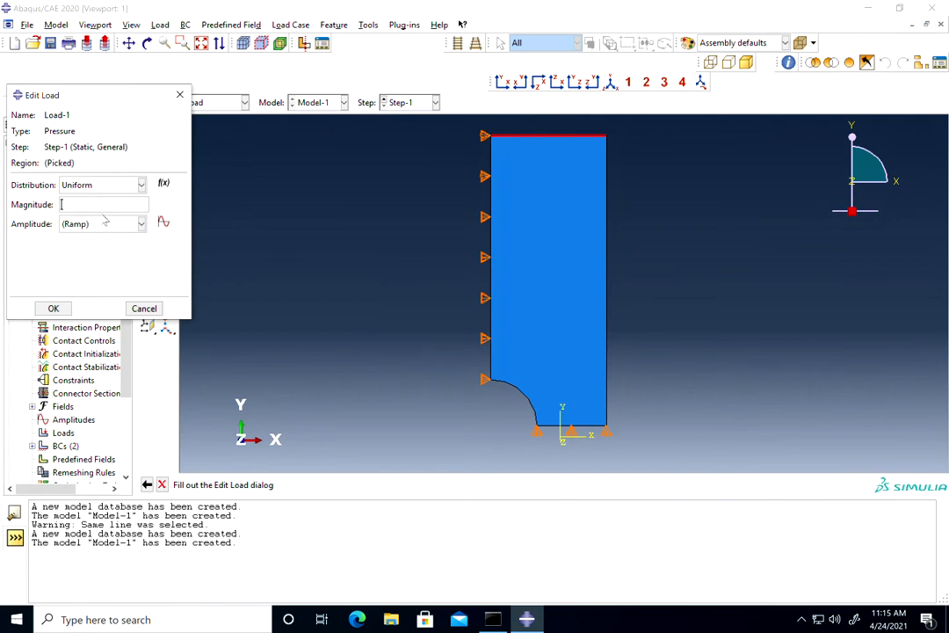
type("-25")
left_click(54, 308)
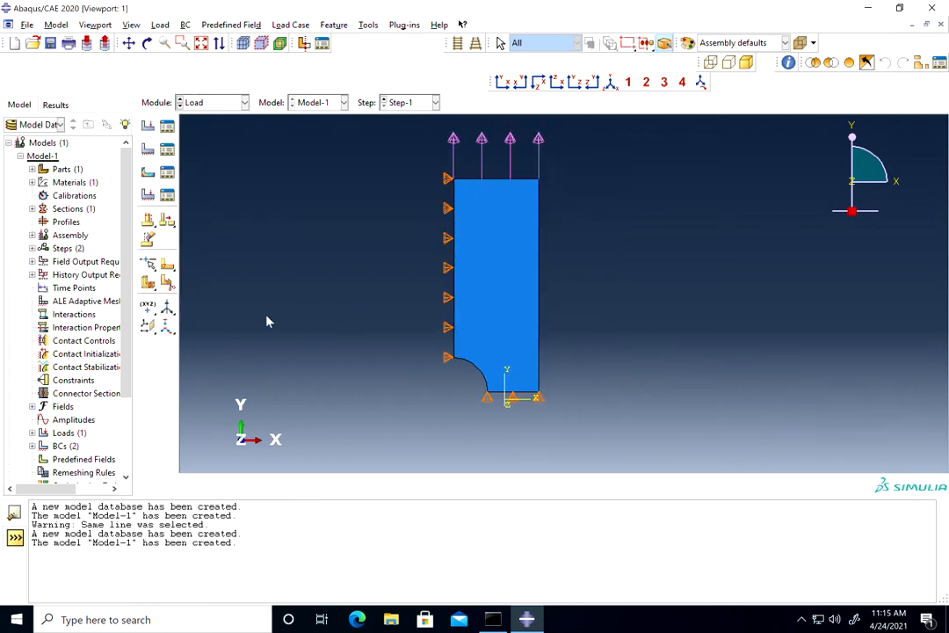
Go to the Mesh module and make the plate part, rather than the assembly, the object for meshing.
left_click(220, 104)
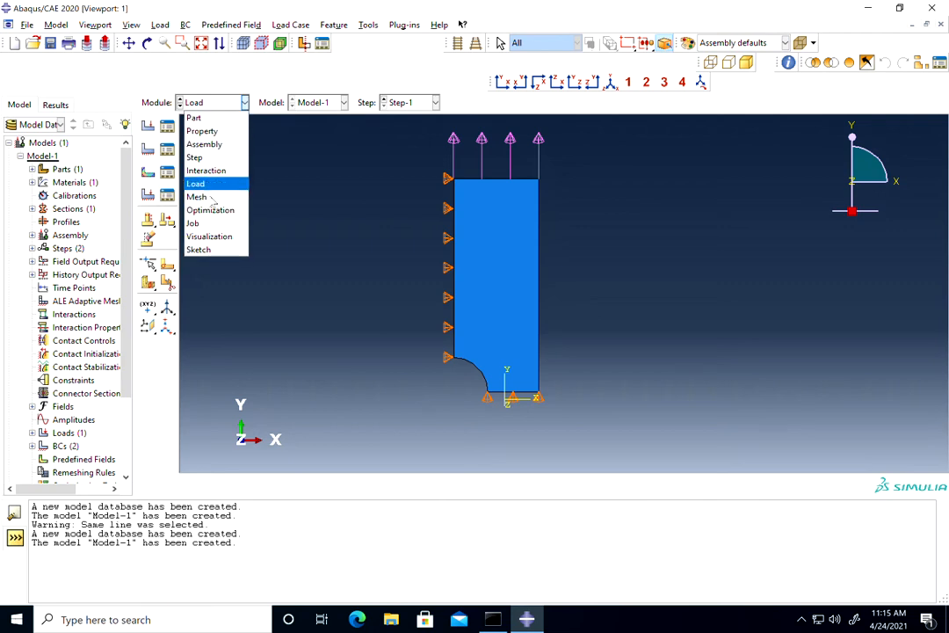
left_click(224, 197)
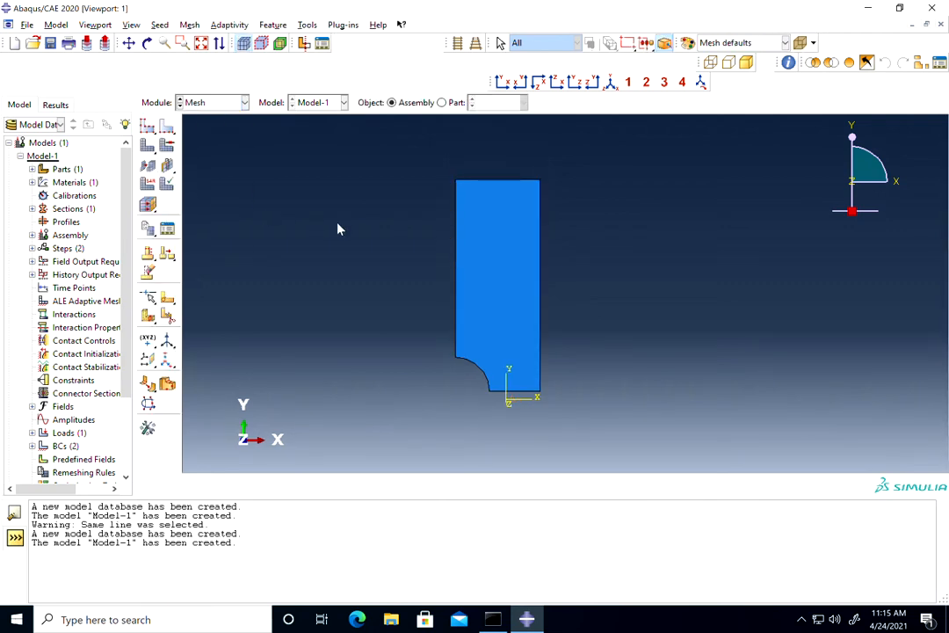
scroll(472, 393, "up", 3)
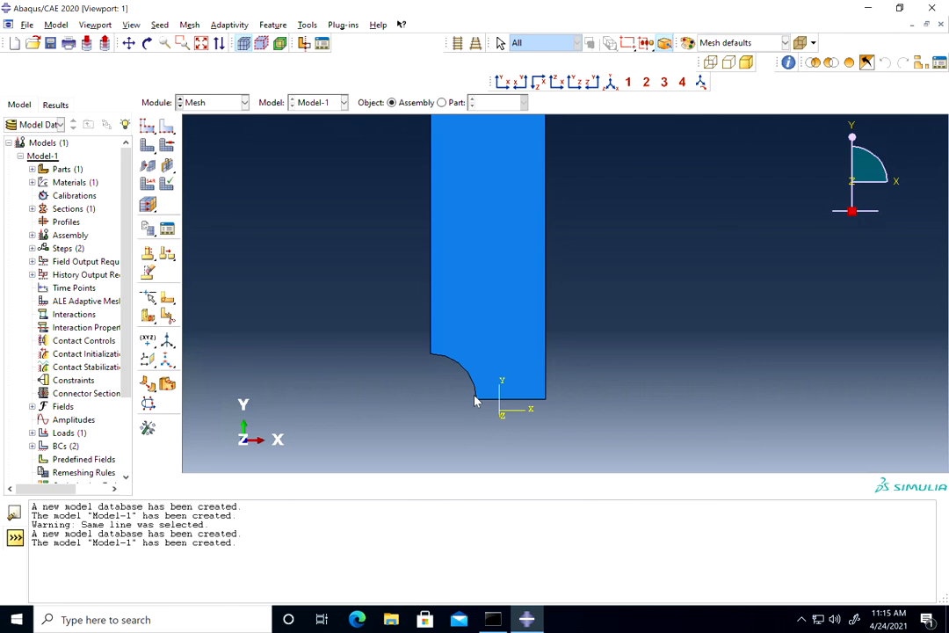
scroll(474, 401, "down", 2)
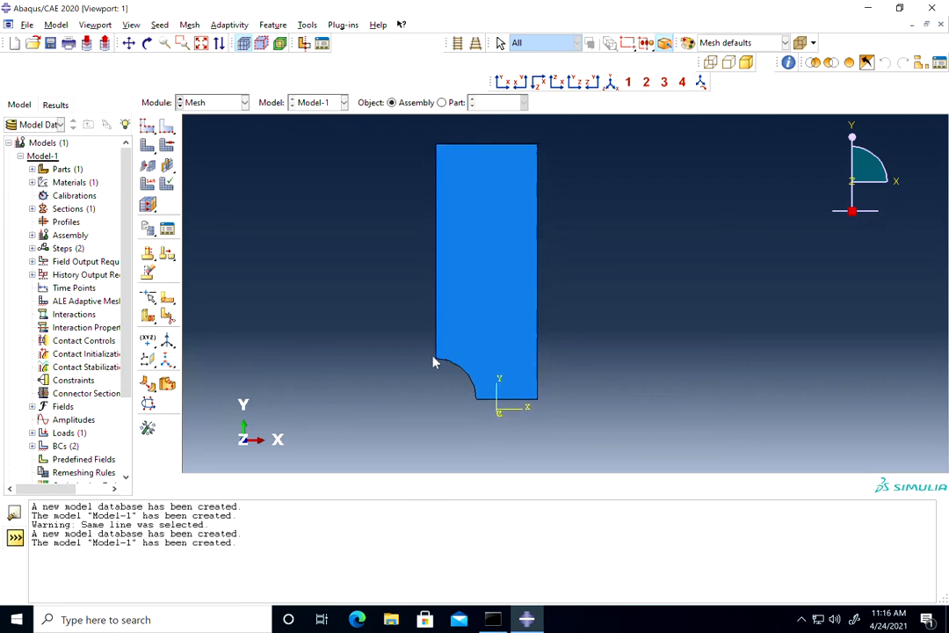
left_click(173, 129)
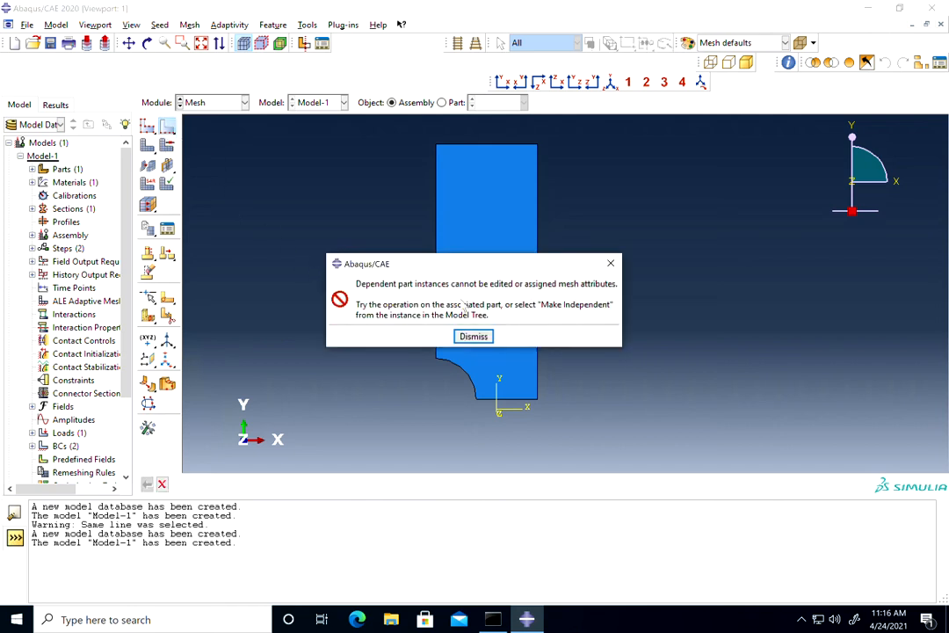
left_click(611, 264)
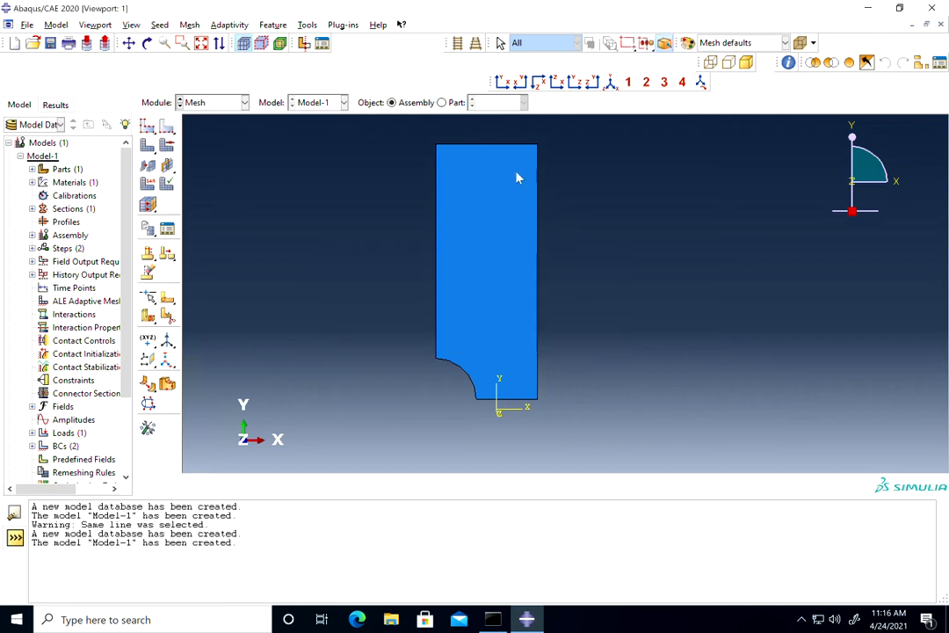
left_click(442, 102)
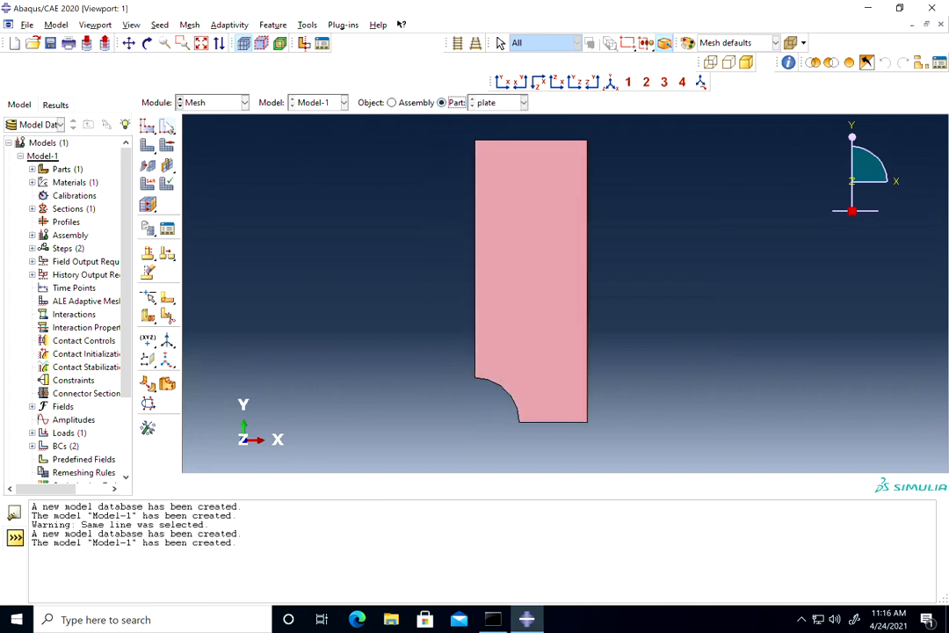
Seed the plate's bottom edge by number with 10 elements, single bias ratio 5, finer toward the hole.
left_click(167, 128)
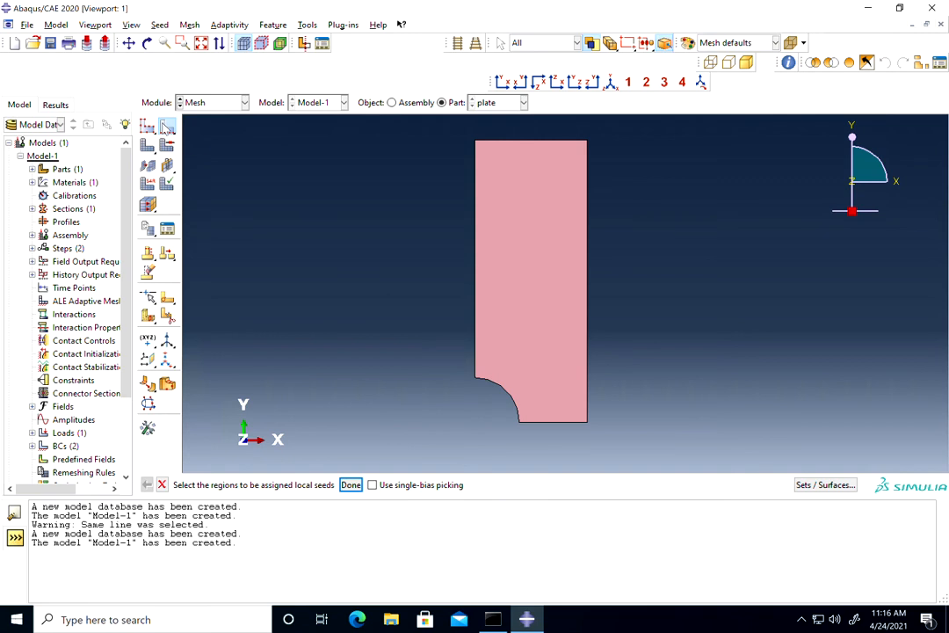
left_click(542, 426)
left_click(351, 485)
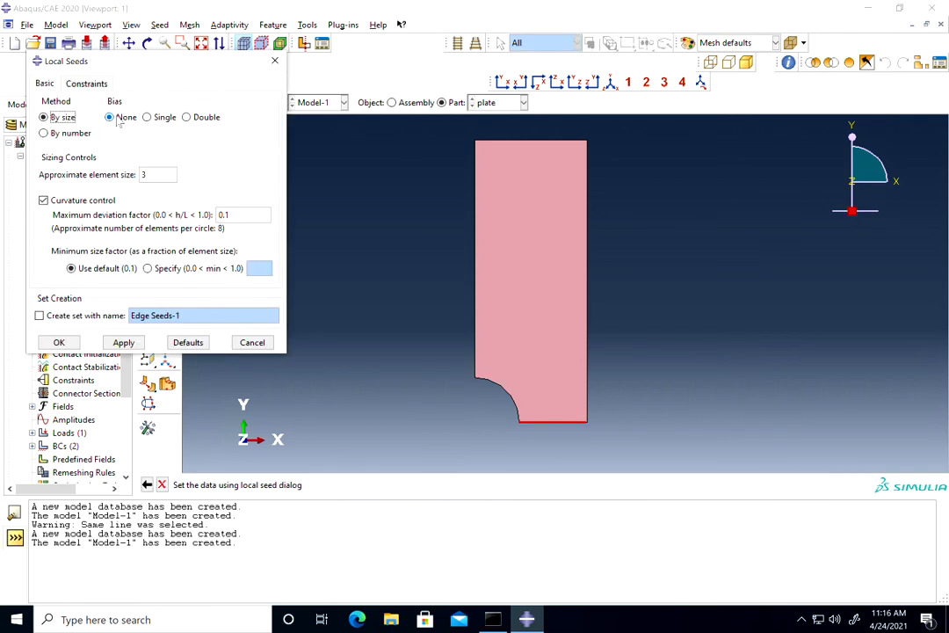
left_click(147, 118)
left_click(49, 133)
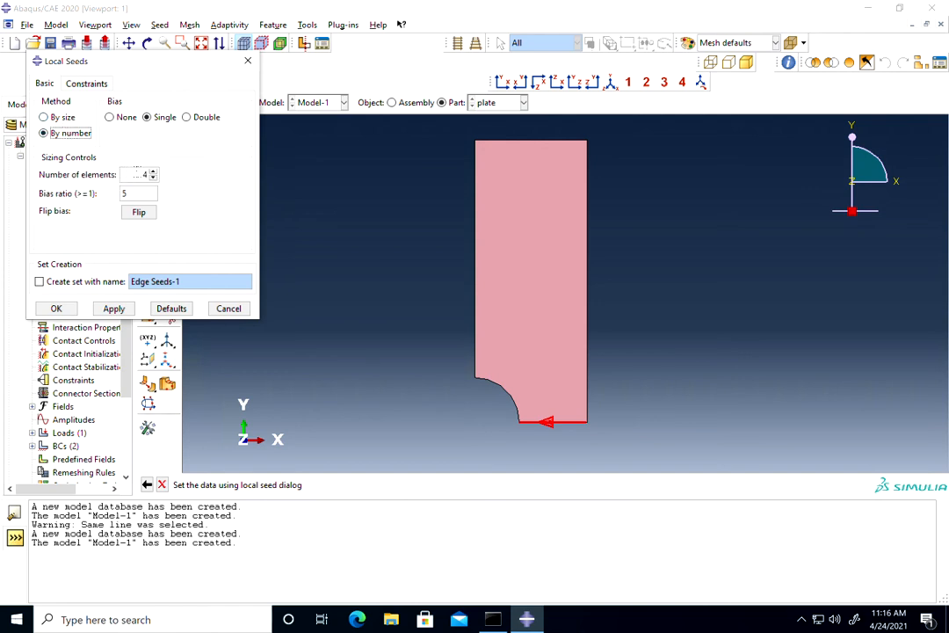
double_click(139, 174)
left_click(56, 309)
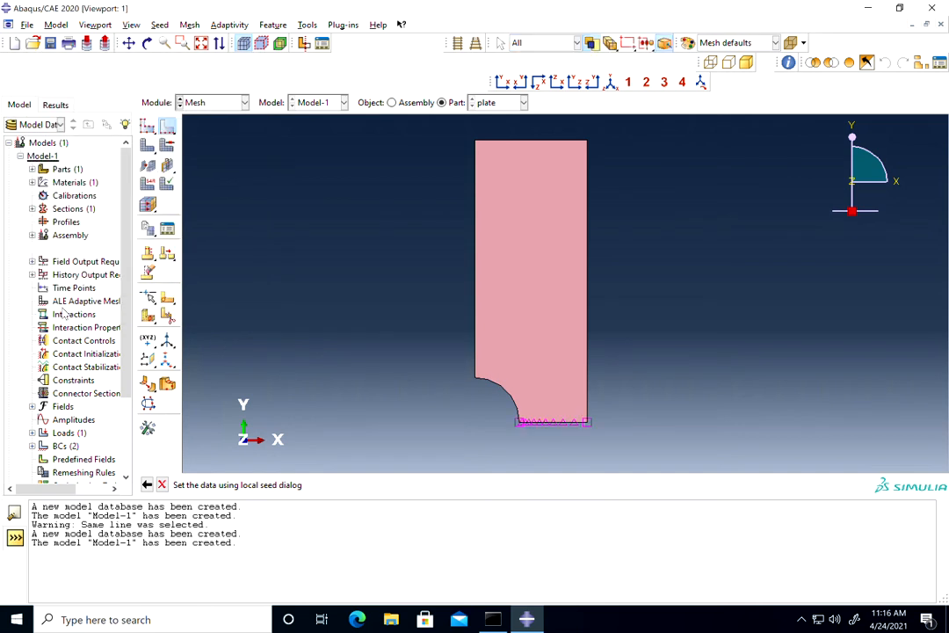
scroll(554, 446, "up", 4)
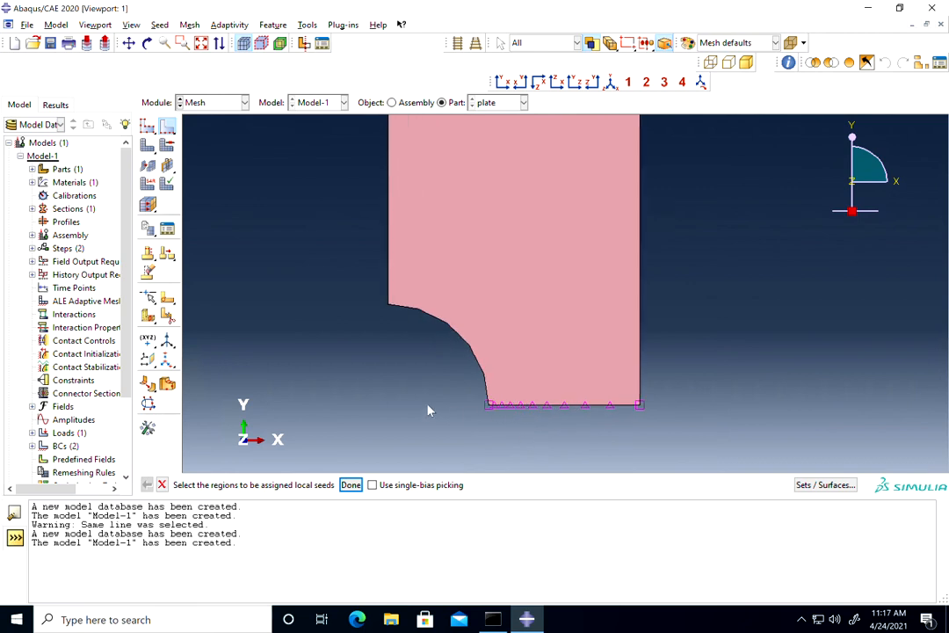
scroll(429, 410, "down", 3)
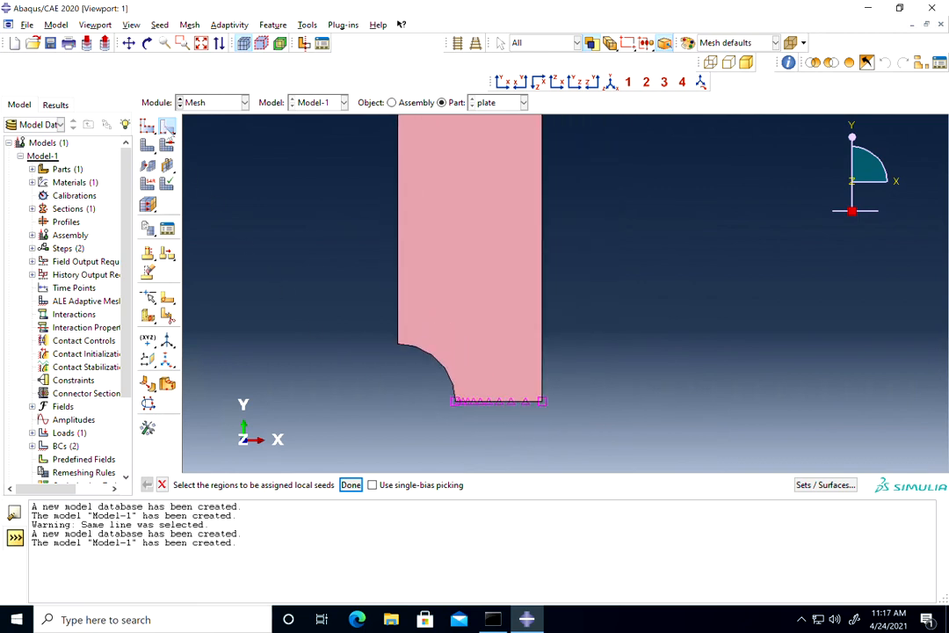
left_click(397, 231)
left_click(351, 484)
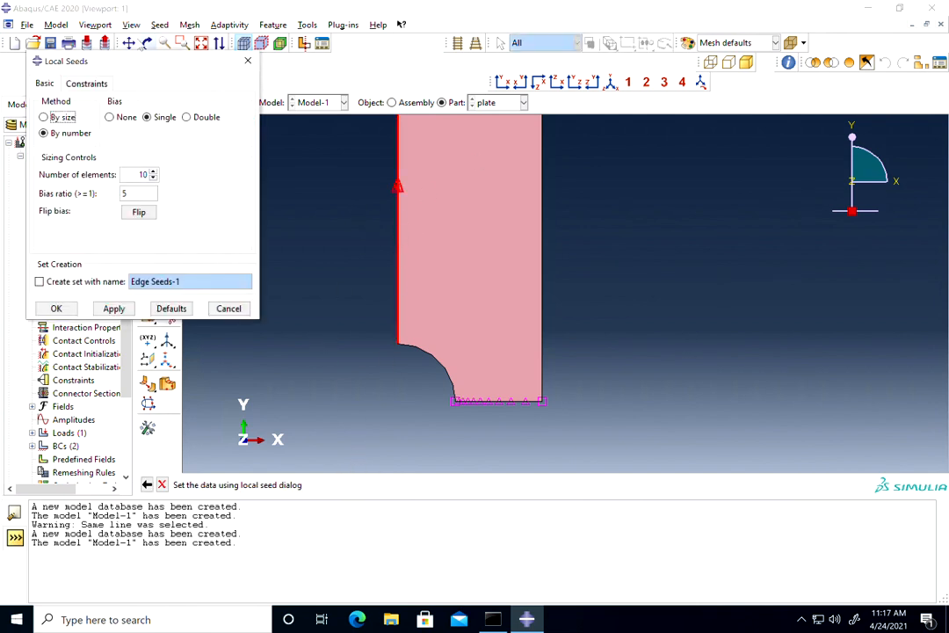
left_click(128, 43)
left_click_drag(431, 216, 472, 297)
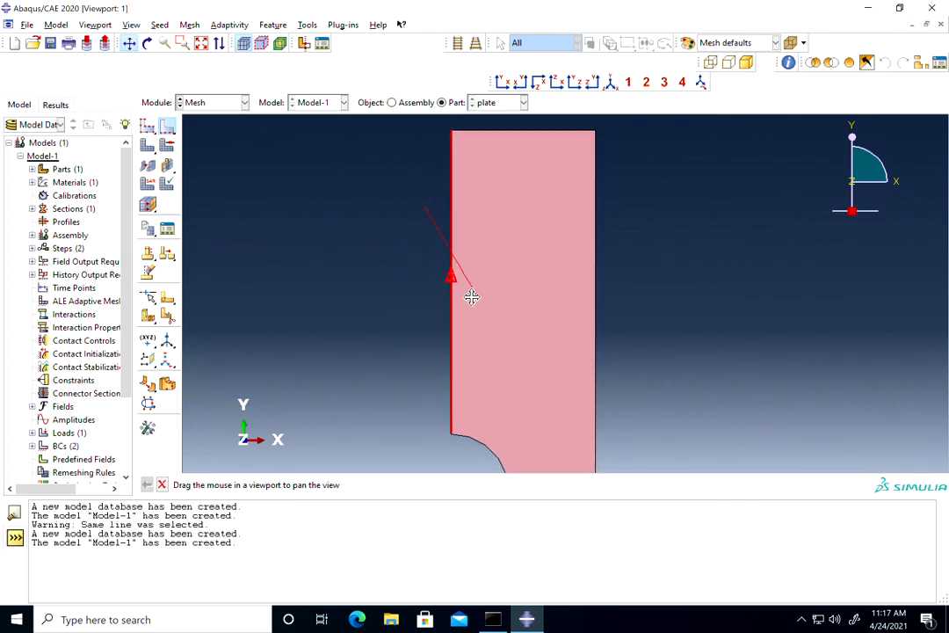
Seed the plate's left vertical edge by number with 20 elements and single bias ratio 5, flipping the bias so it is finer toward the hole.
left_click(171, 129)
left_click(170, 128)
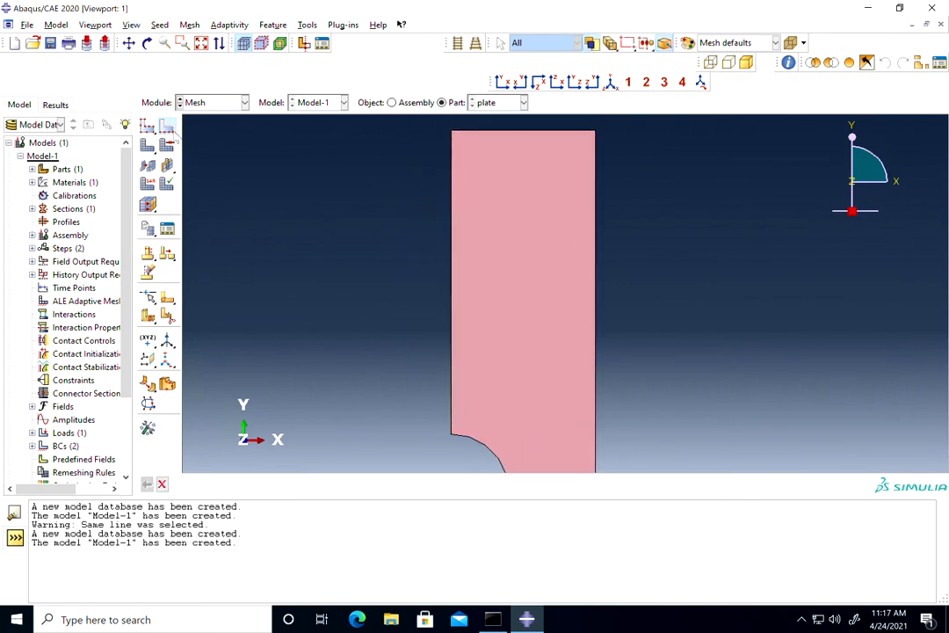
left_click(452, 259)
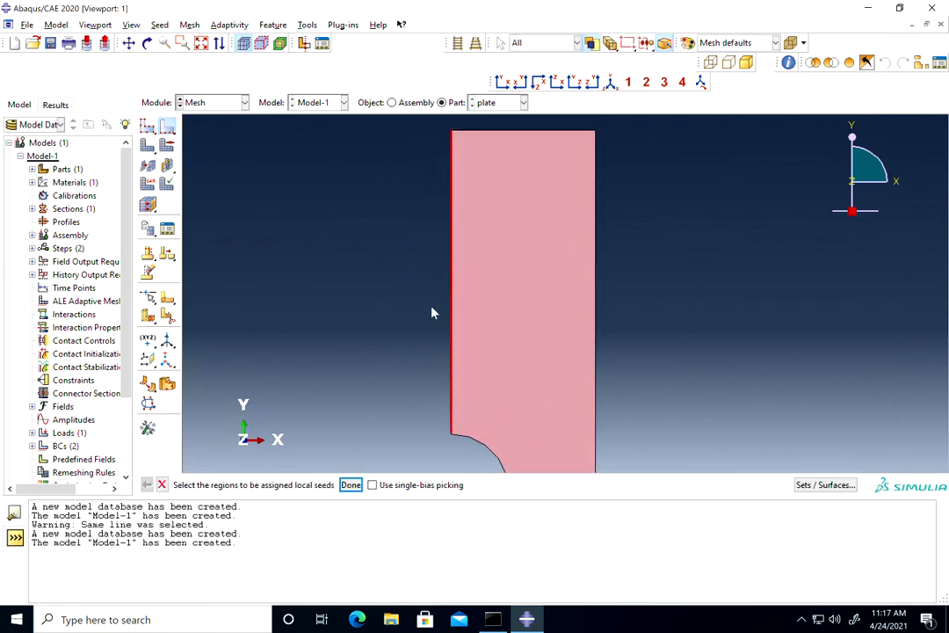
left_click(351, 485)
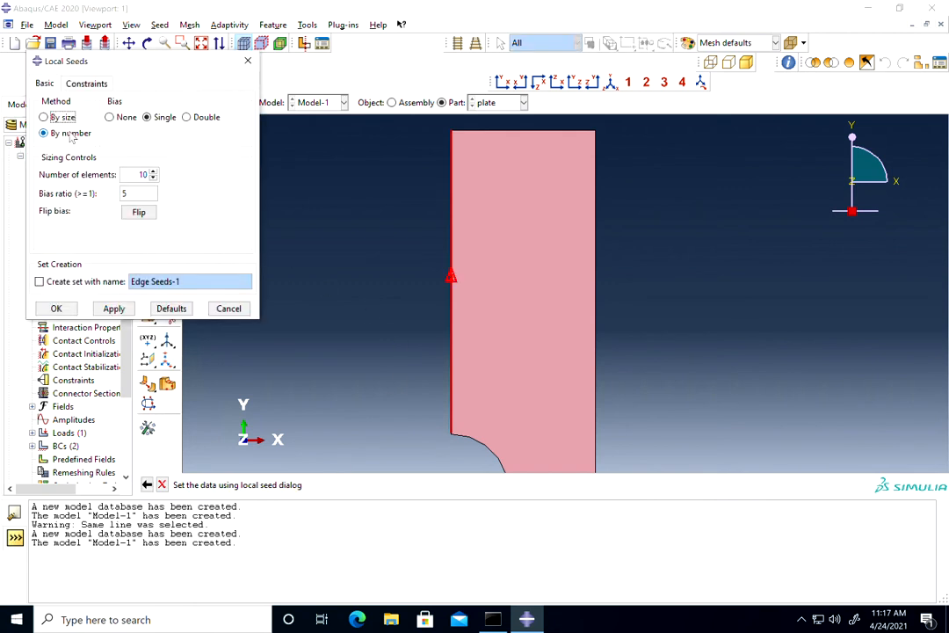
double_click(143, 174)
type("2")
left_click(138, 212)
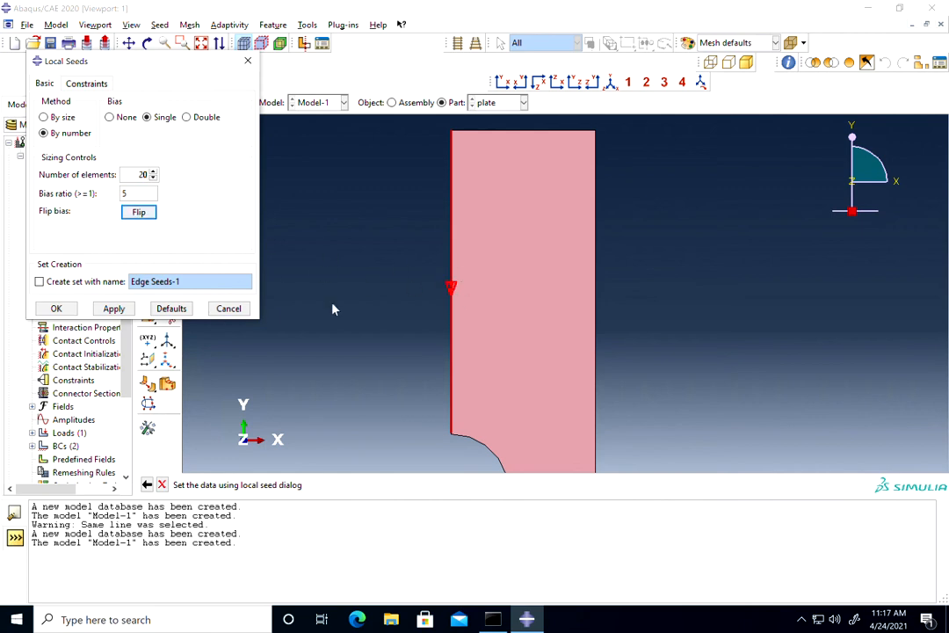
left_click(56, 308)
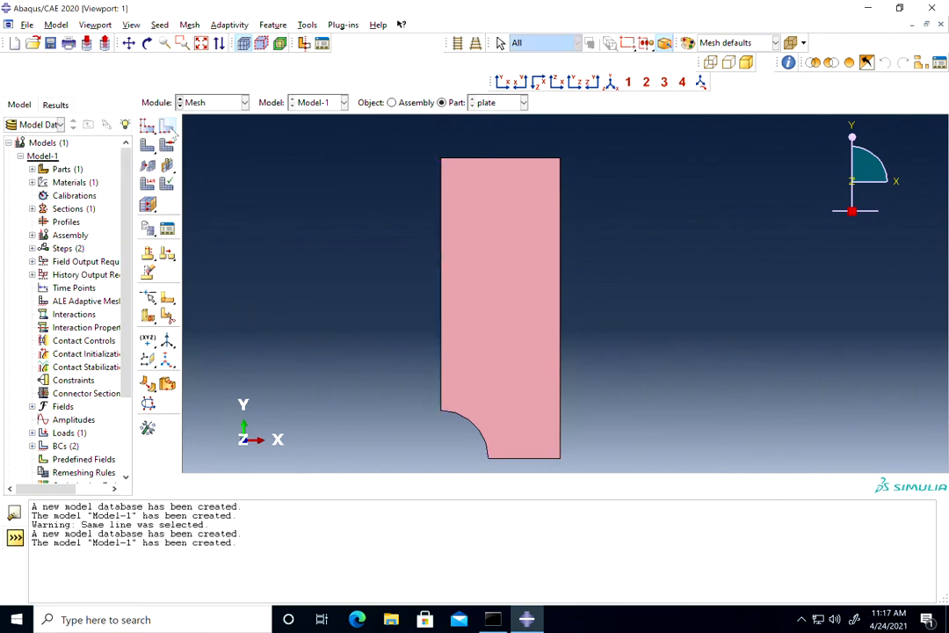
Seed the hole's arc edge by number with 20 elements and no bias.
left_click(479, 432)
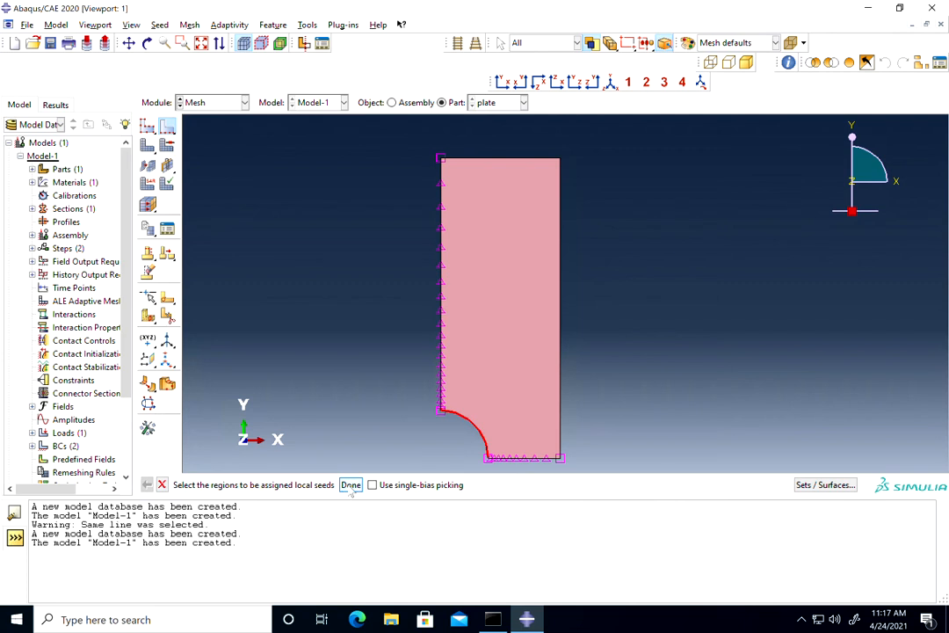
left_click(351, 485)
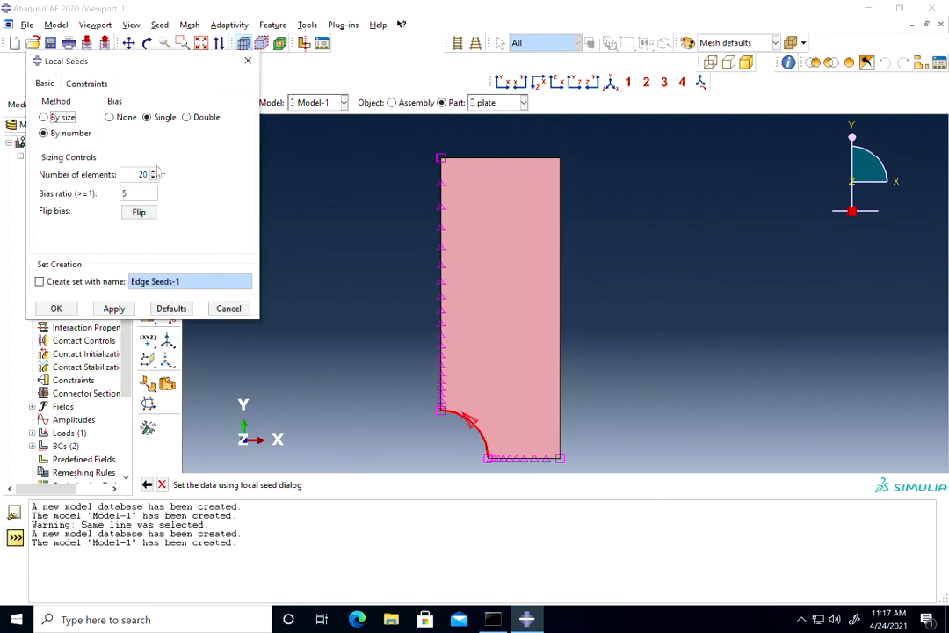
left_click(110, 117)
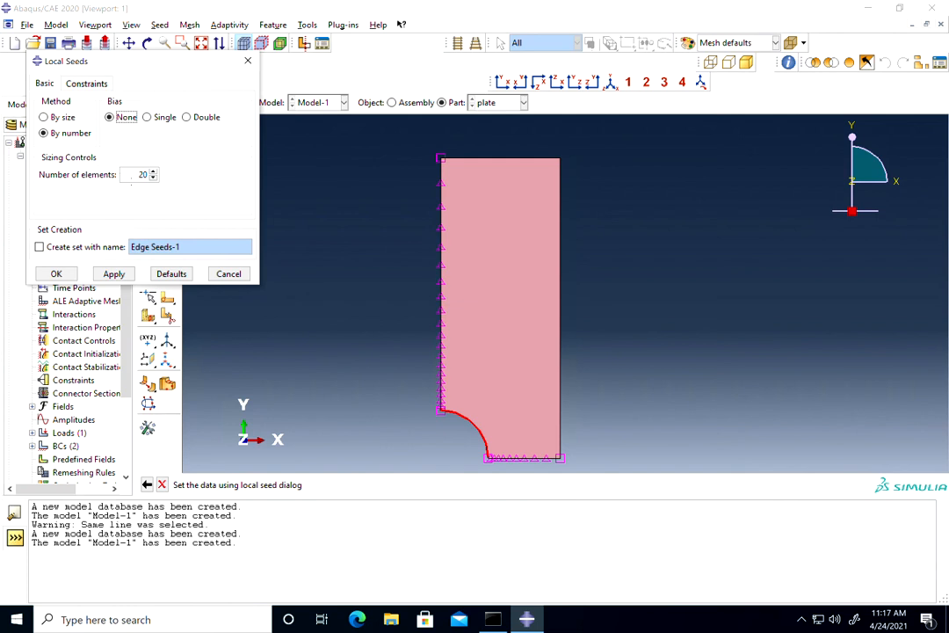
left_click(113, 273)
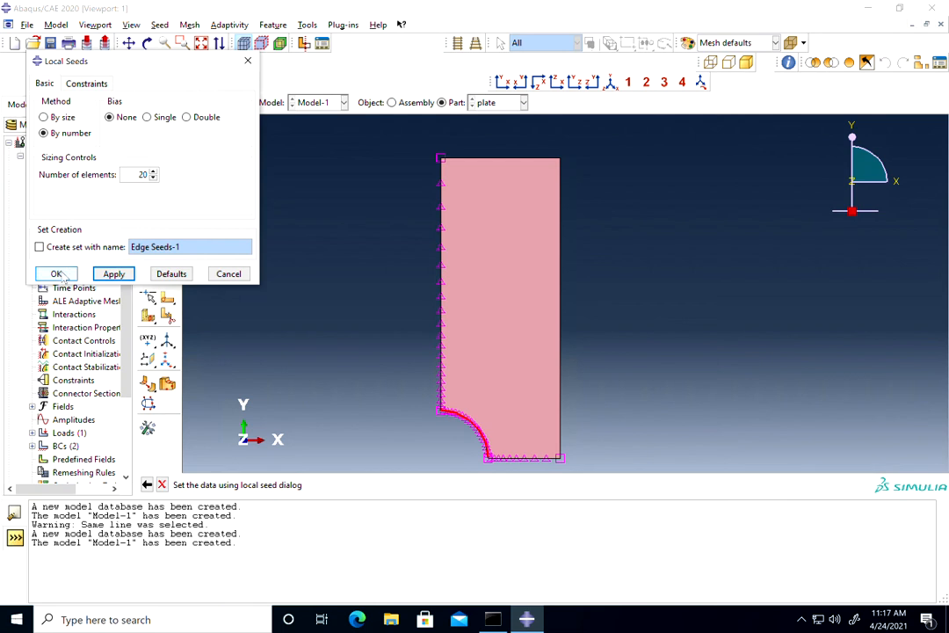
left_click(57, 273)
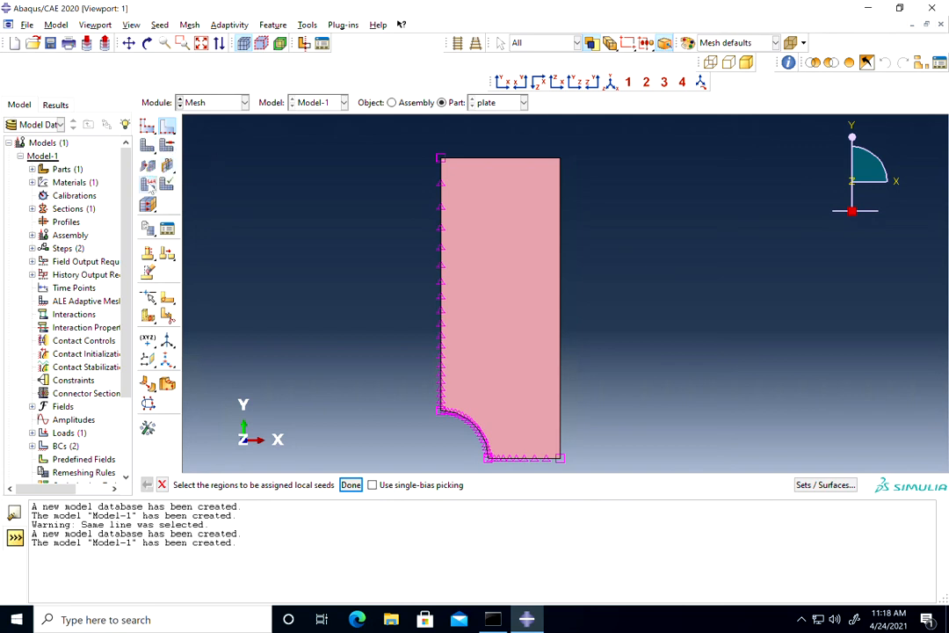
Assign the plate the Standard, linear Plane Stress element type with reduced integration.
left_click(147, 183)
scroll(484, 145, "down", 3)
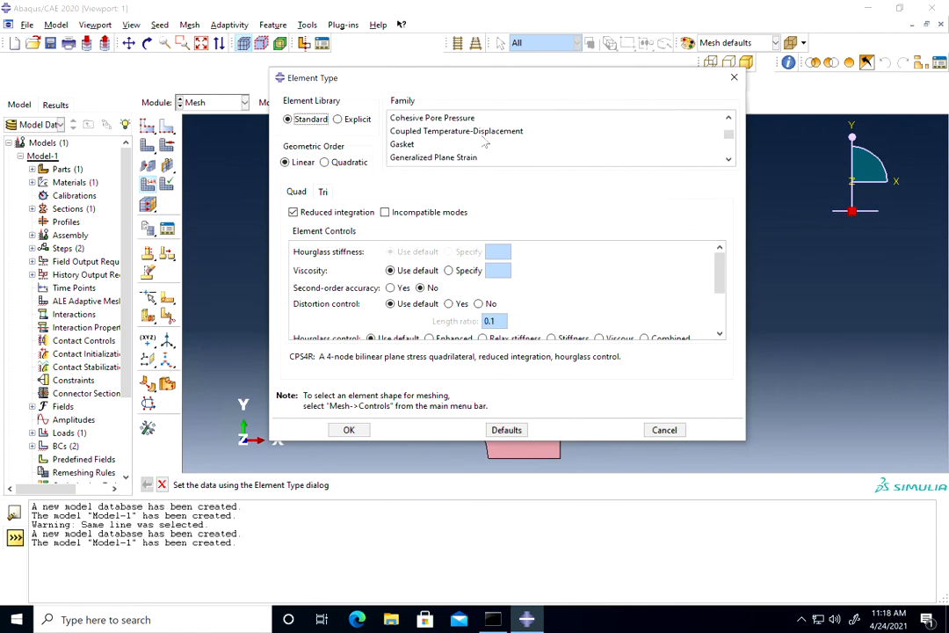
left_click(483, 134)
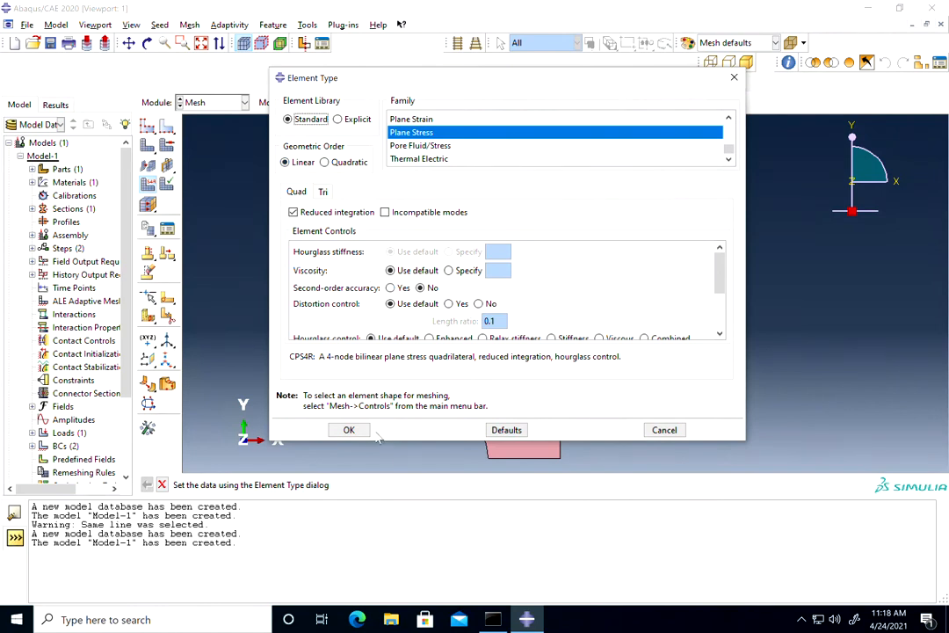
left_click(349, 429)
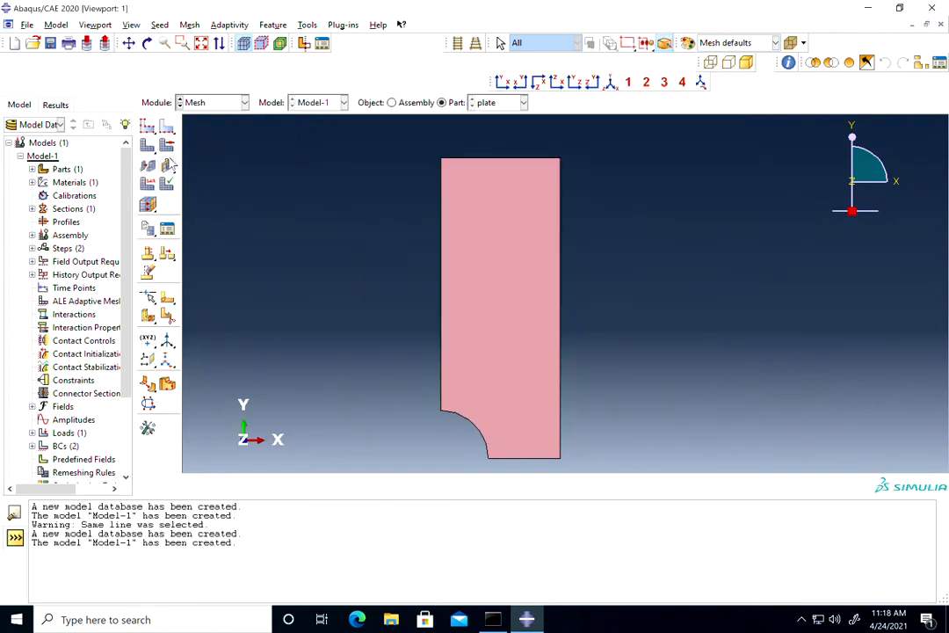
Set the plate's mesh controls to the Tri element shape with the Free technique and mapped meshing where appropriate.
left_click(148, 145)
left_click_drag(233, 56, 198, 141)
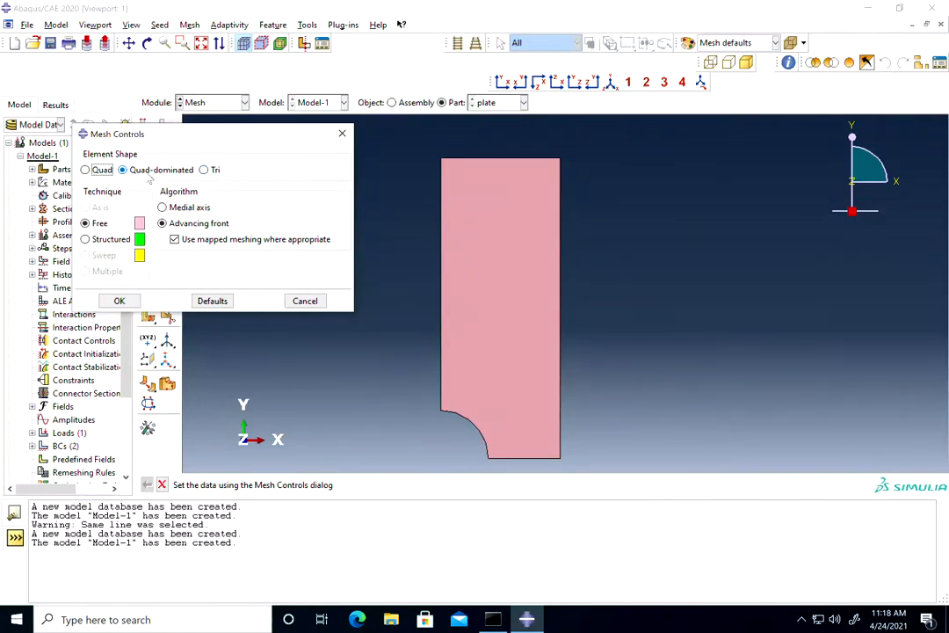
left_click(209, 170)
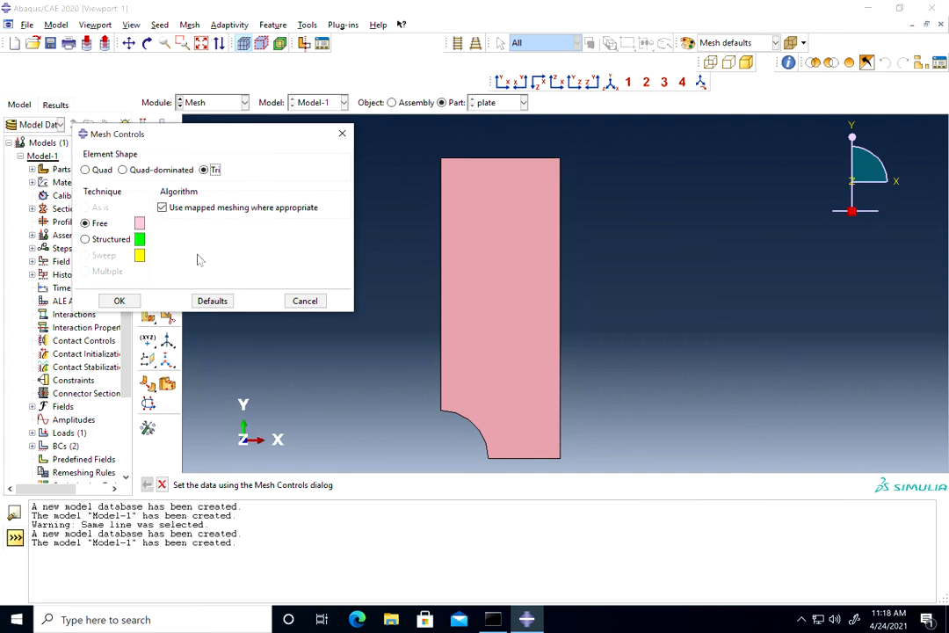
left_click(120, 300)
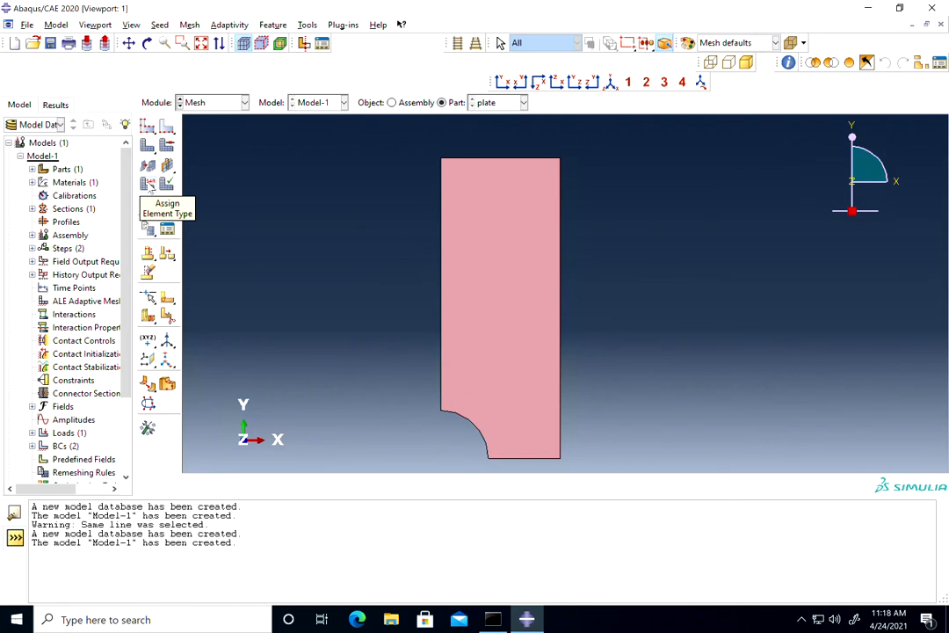
Mesh the plate part and inspect the element refinement around the hole.
left_click(148, 204)
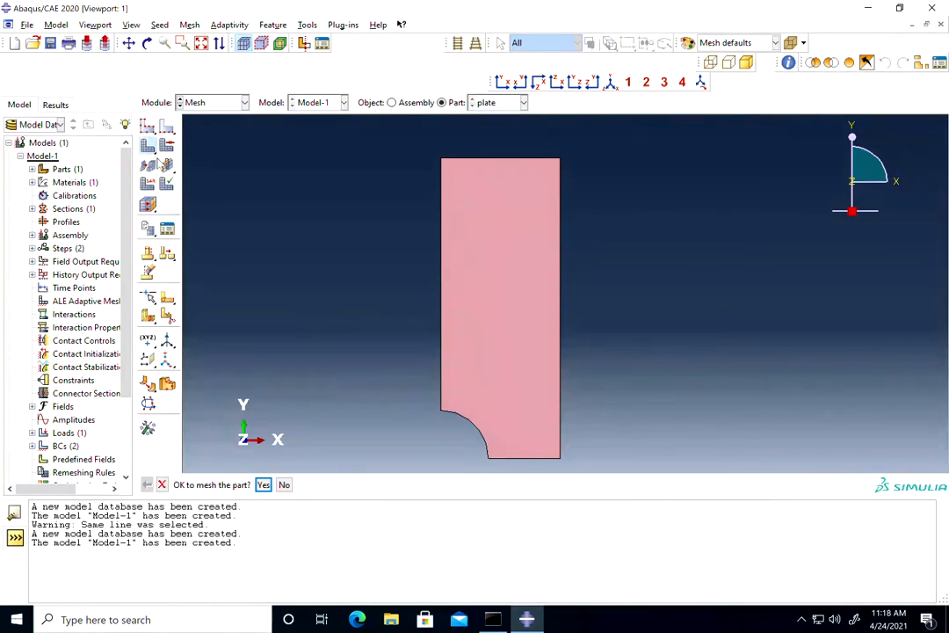
left_click(263, 484)
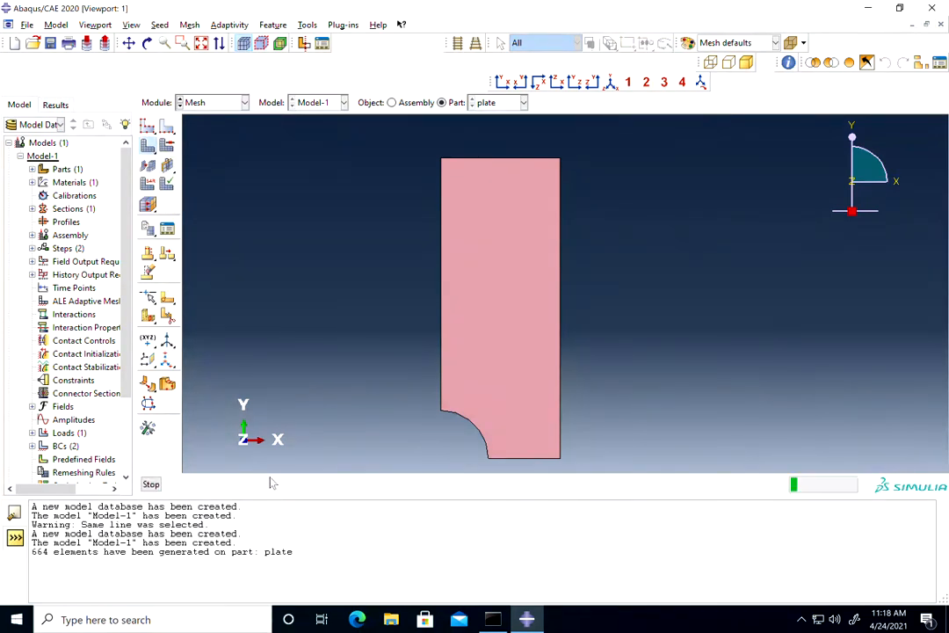
scroll(547, 454, "up", 1)
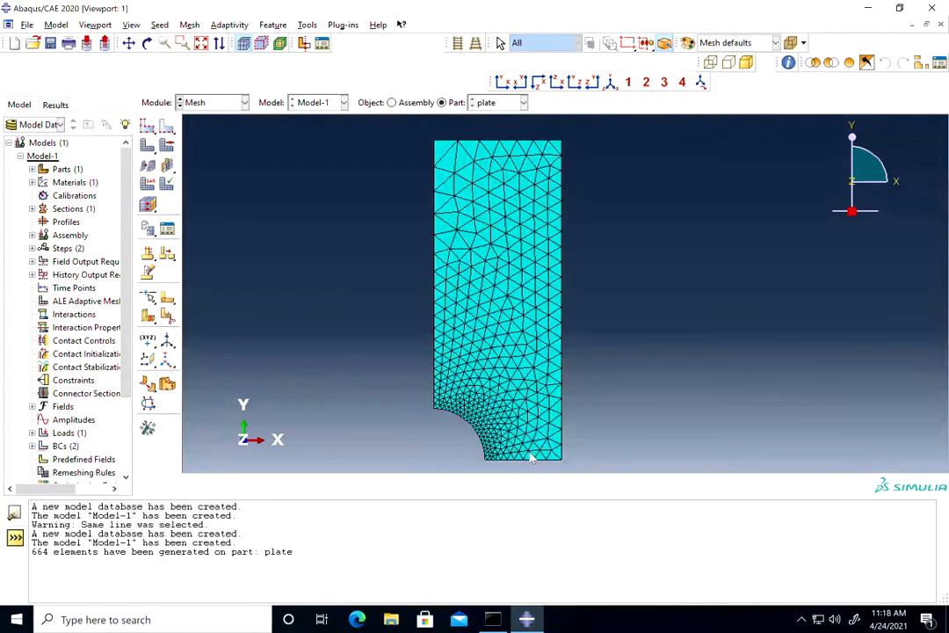
scroll(520, 468, "up", 2)
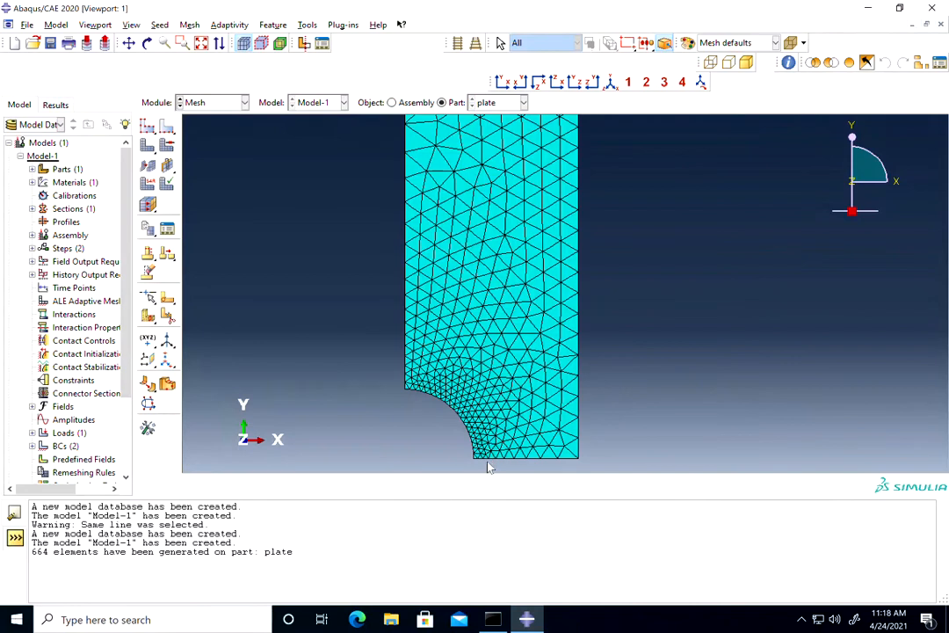
scroll(412, 369, "down", 2)
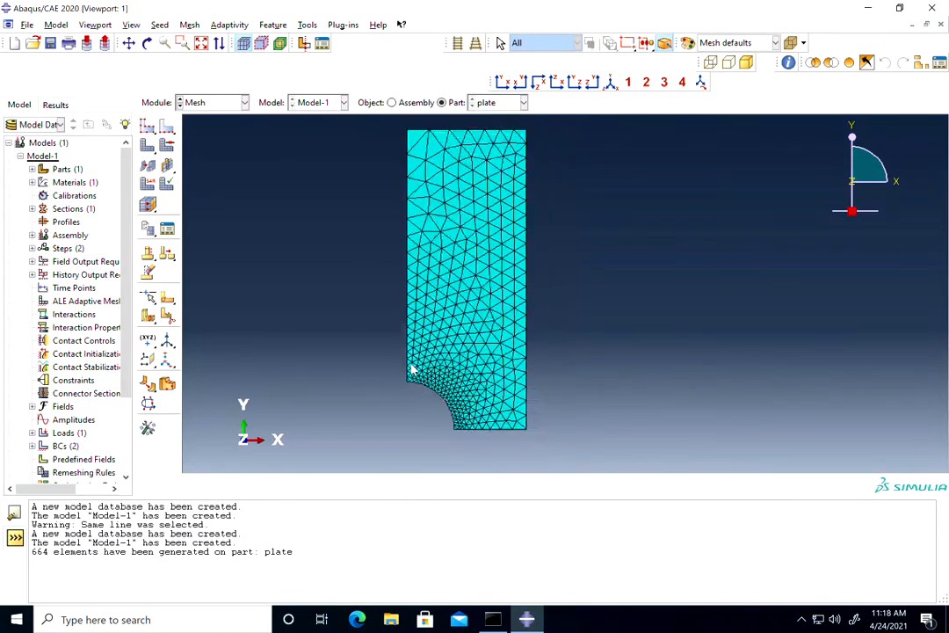
In the Job module, create a full-analysis job named Plate from Model-1, run in the background and submitted immediately.
left_click(198, 102)
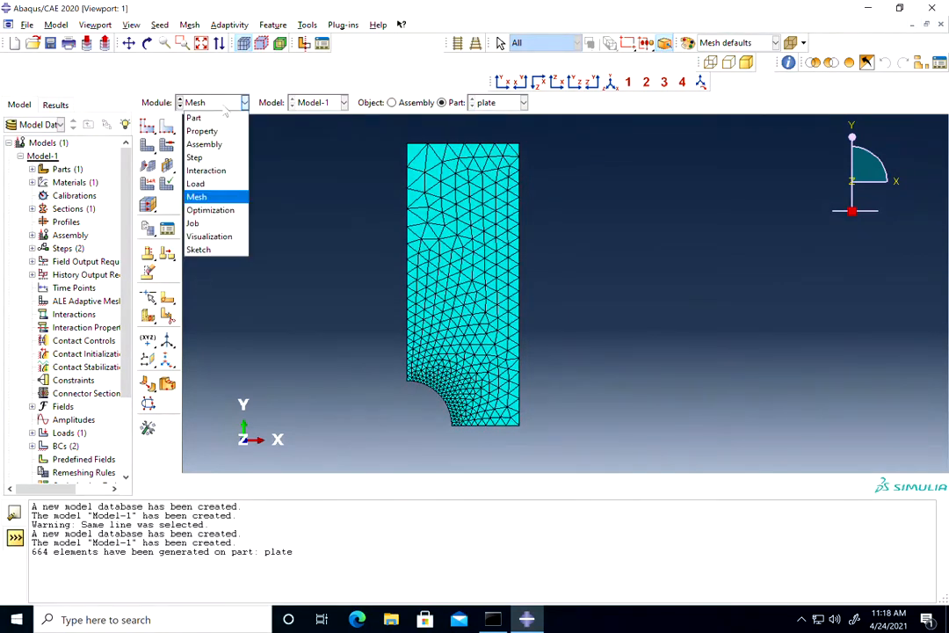
left_click(200, 224)
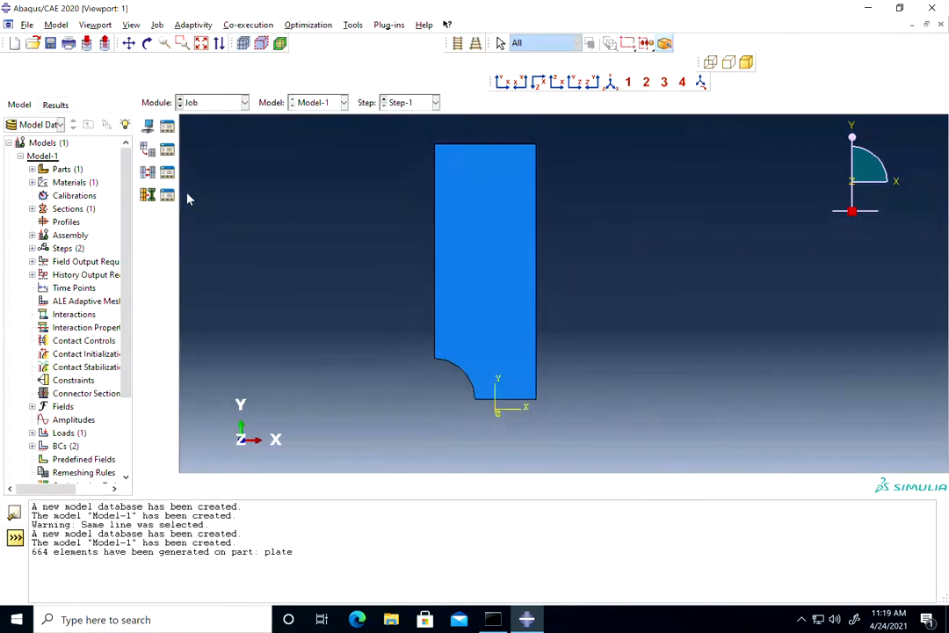
left_click(148, 127)
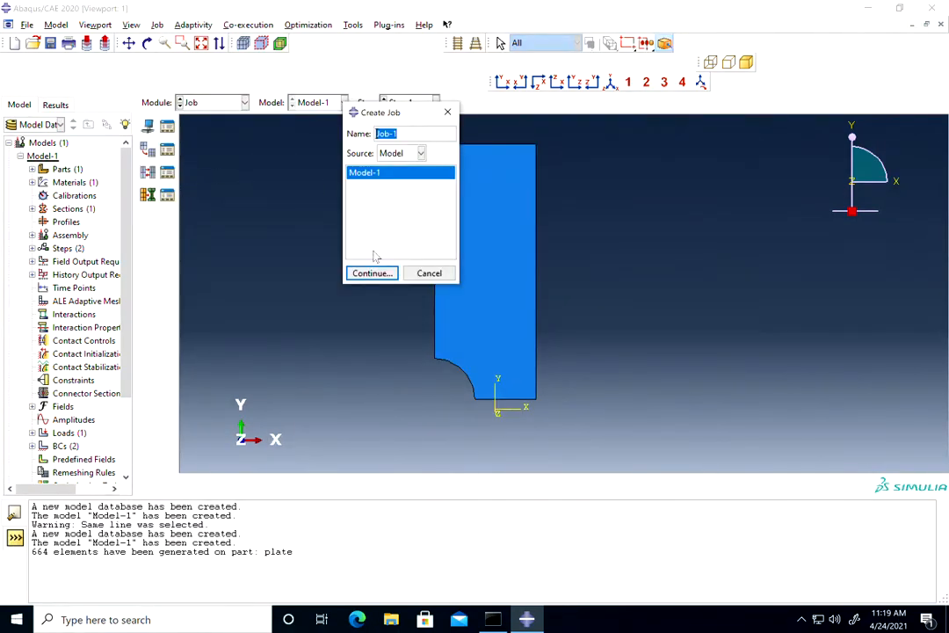
type("Plate")
left_click(372, 273)
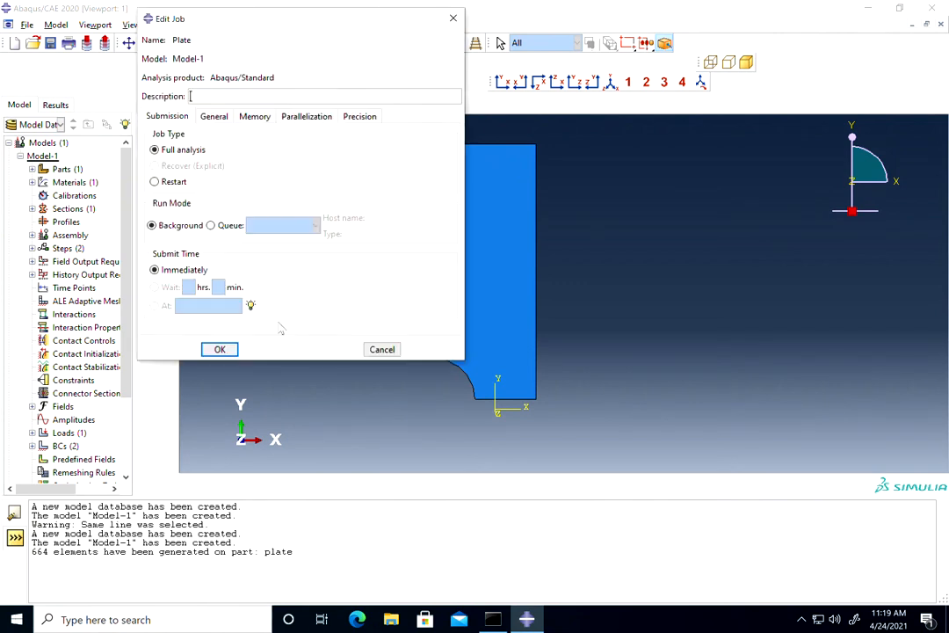
left_click(220, 349)
Submit the Plate job for analysis.
scroll(123, 459, "down", 3)
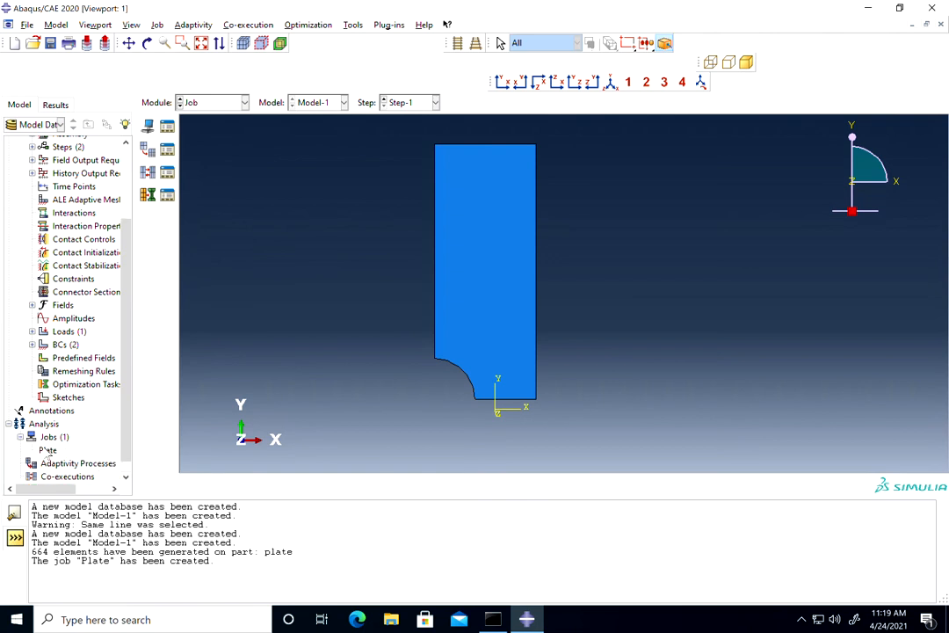
left_click(45, 450)
right_click(46, 450)
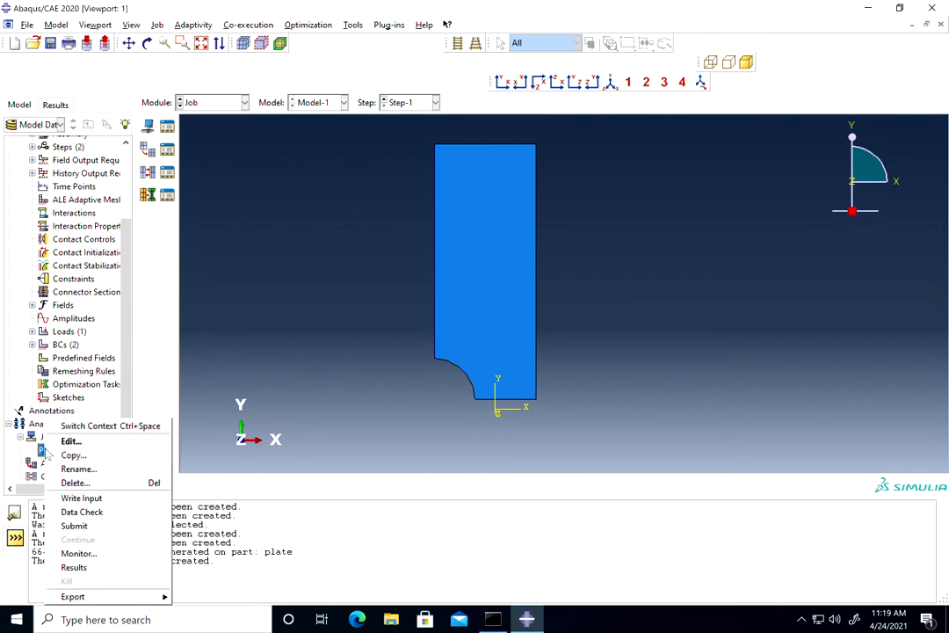
left_click(76, 527)
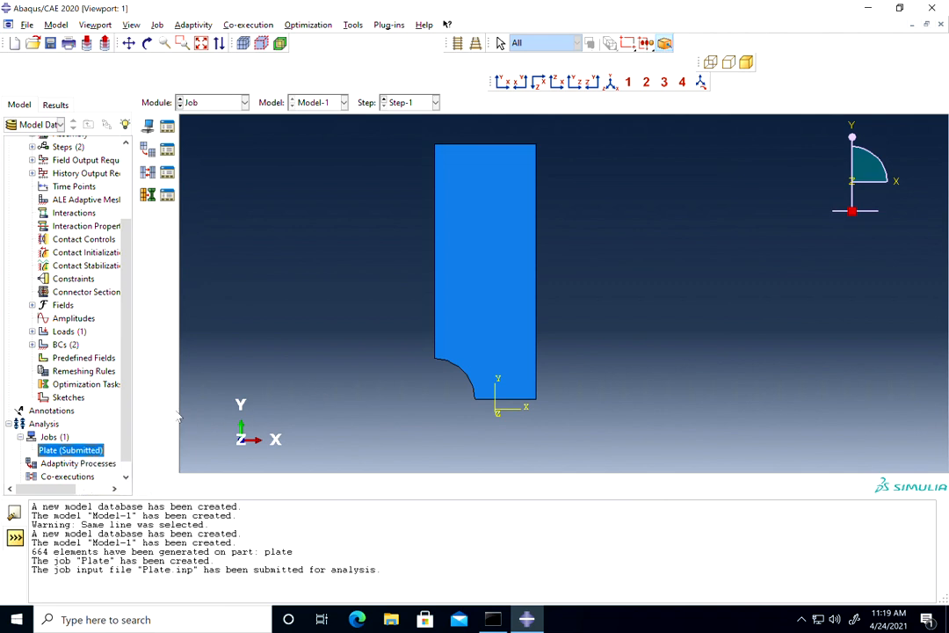
Open the results of the completed Plate job in the Visualization module.
scroll(110, 422, "down", 1)
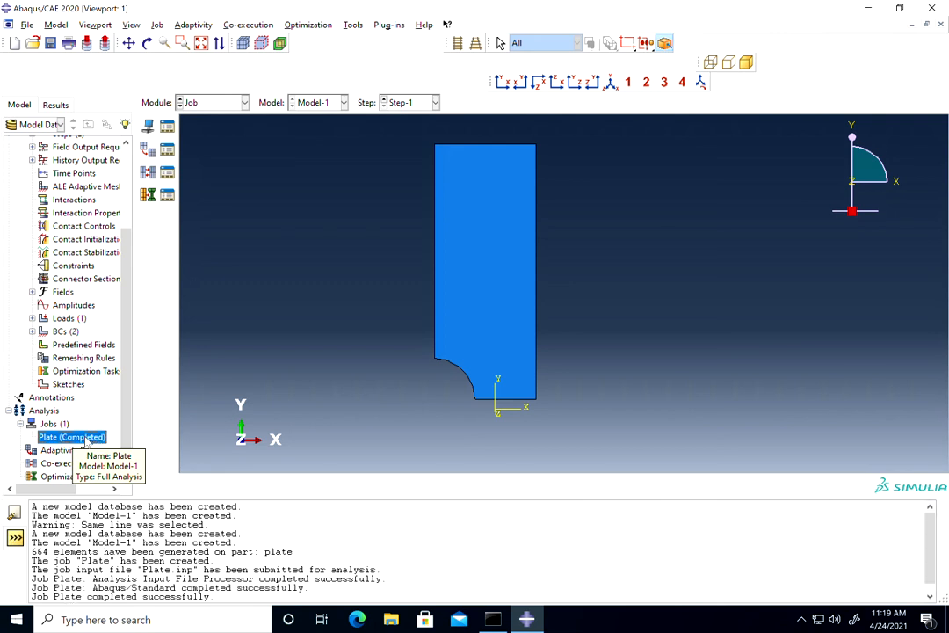
right_click(85, 441)
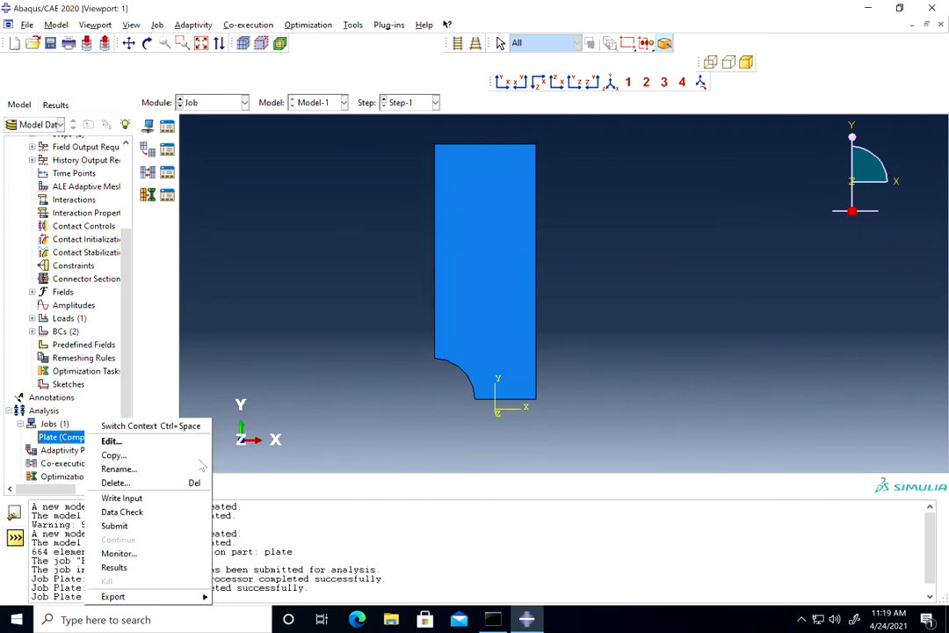
left_click(119, 568)
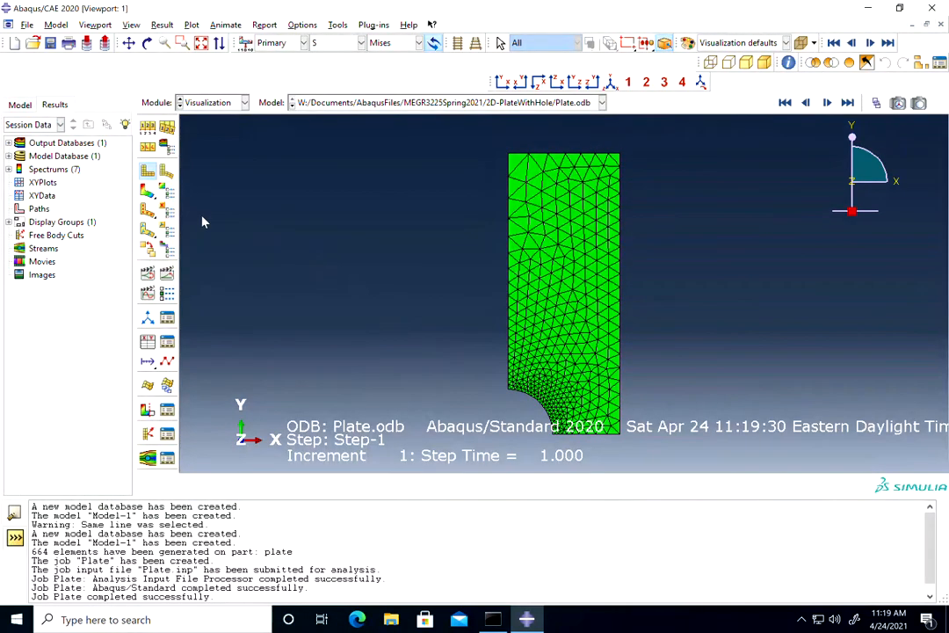
Plot contours on the deformed plate and display the S11 stress component.
left_click(147, 208)
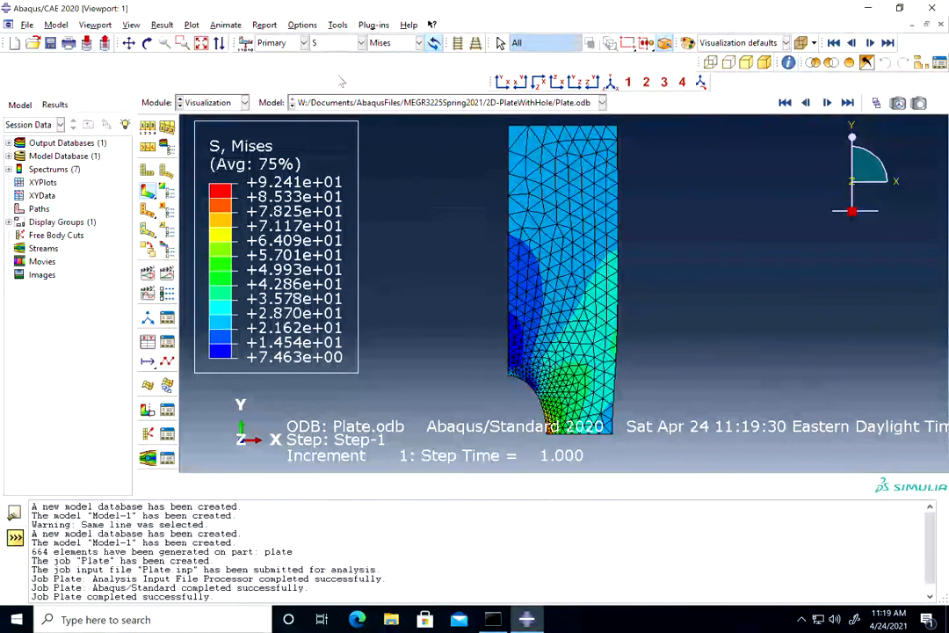
left_click(395, 44)
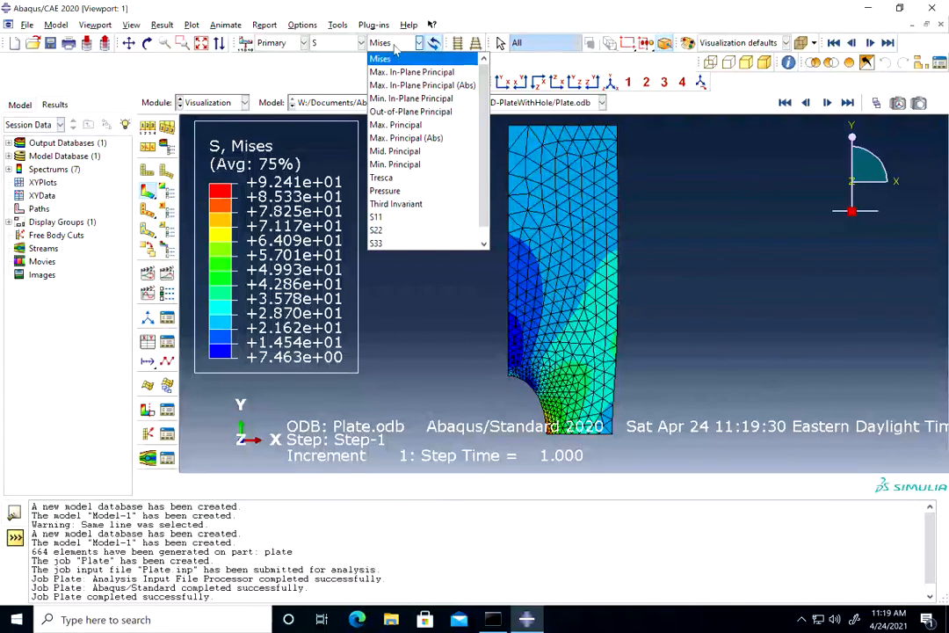
left_click(396, 217)
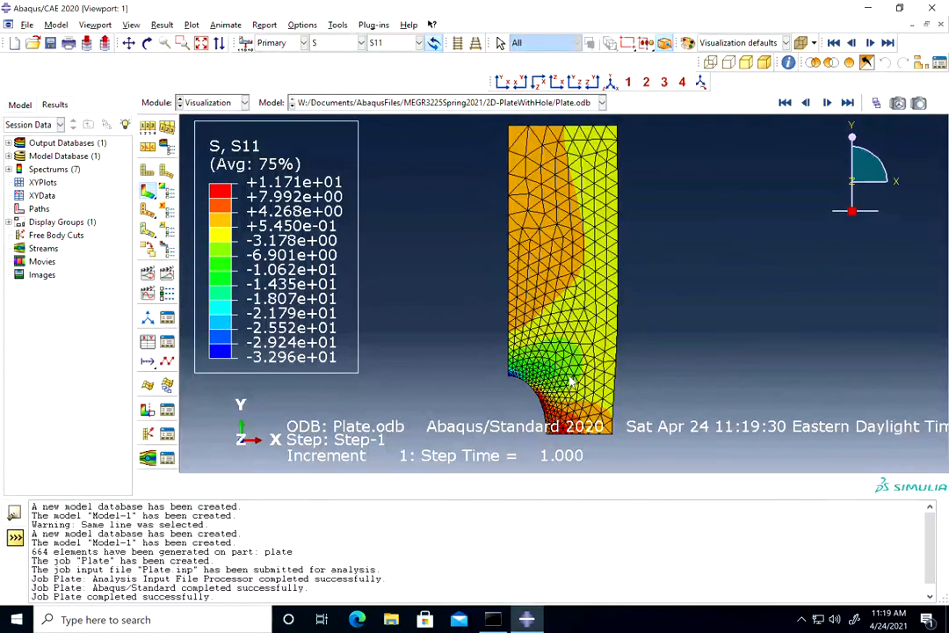
scroll(564, 397, "up", 2)
scroll(563, 397, "up", 1)
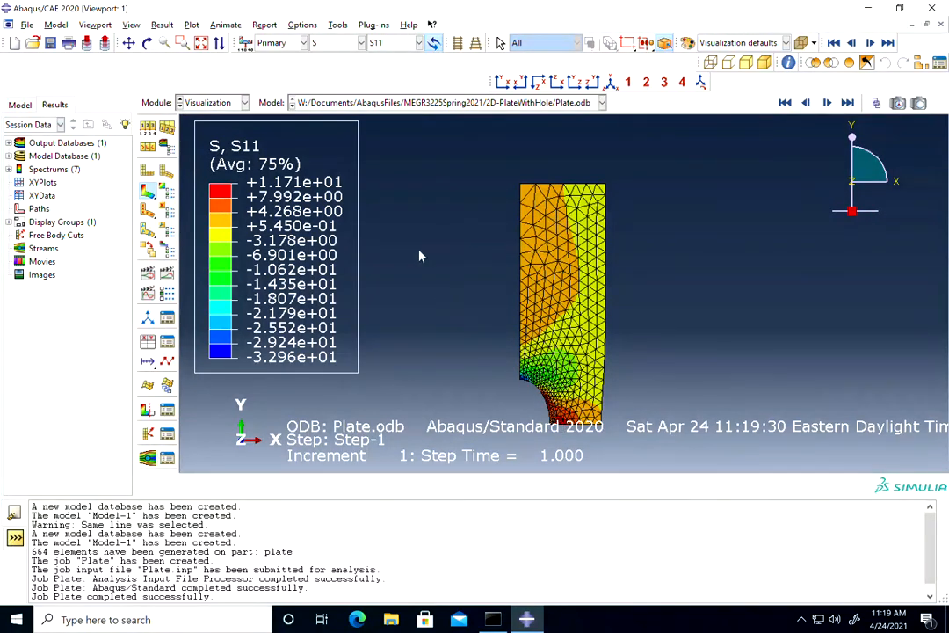
View the S22, S33, S12 and Max. In-Plane Principal stress contours in turn.
left_click(391, 43)
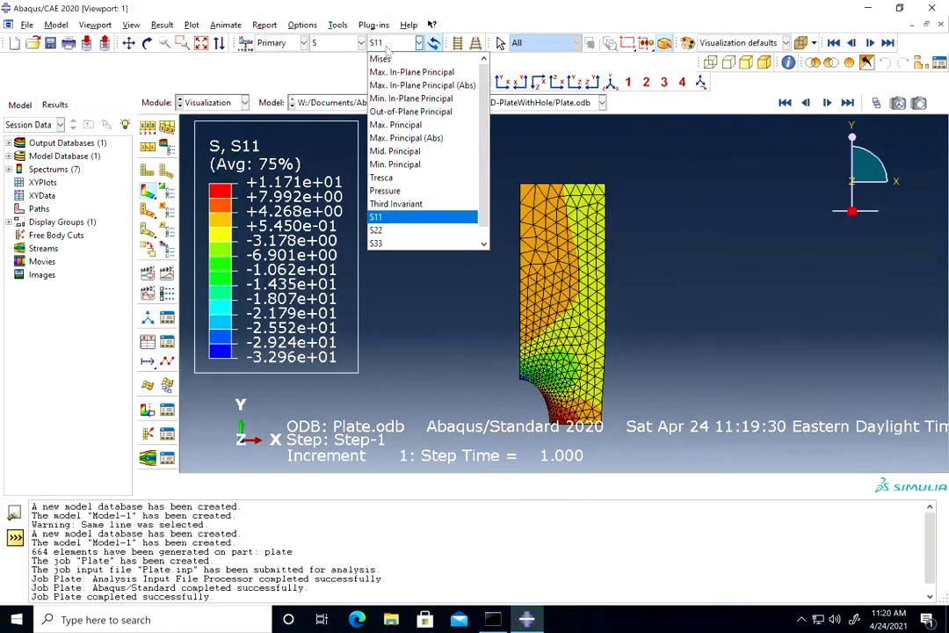
left_click(403, 238)
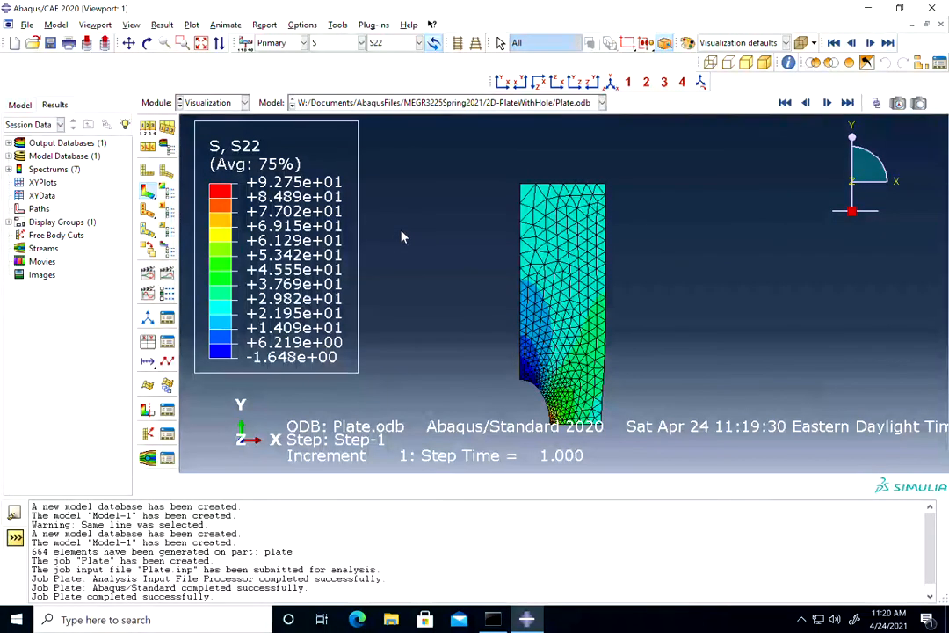
left_click(391, 43)
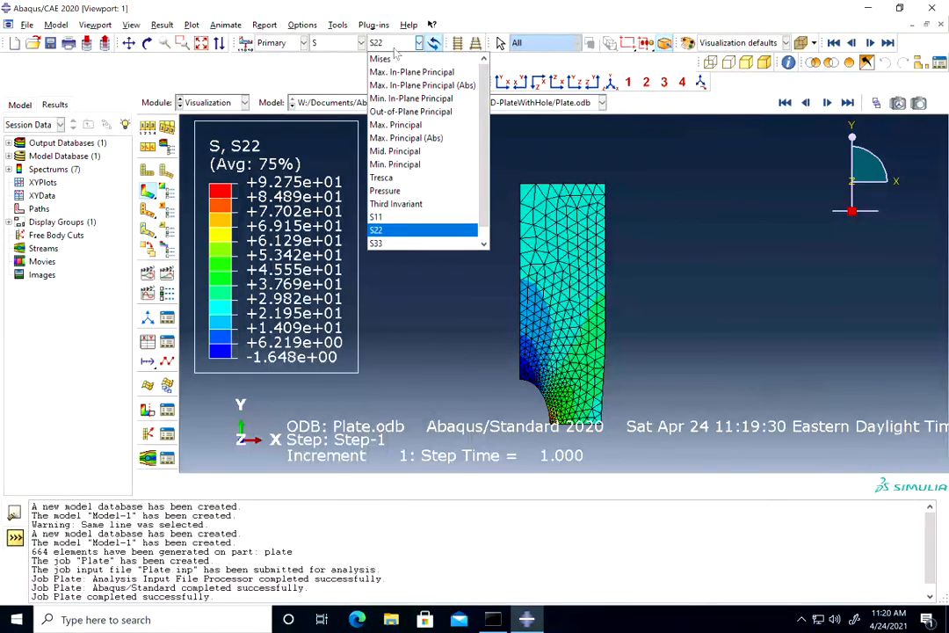
left_click(402, 240)
left_click(391, 43)
scroll(486, 165, "down", 1)
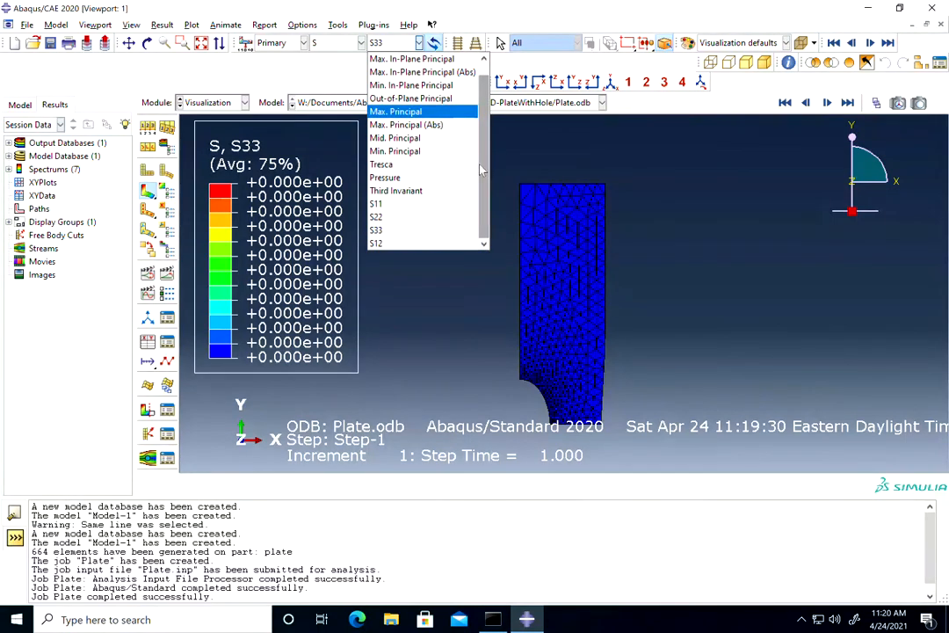
left_click(401, 243)
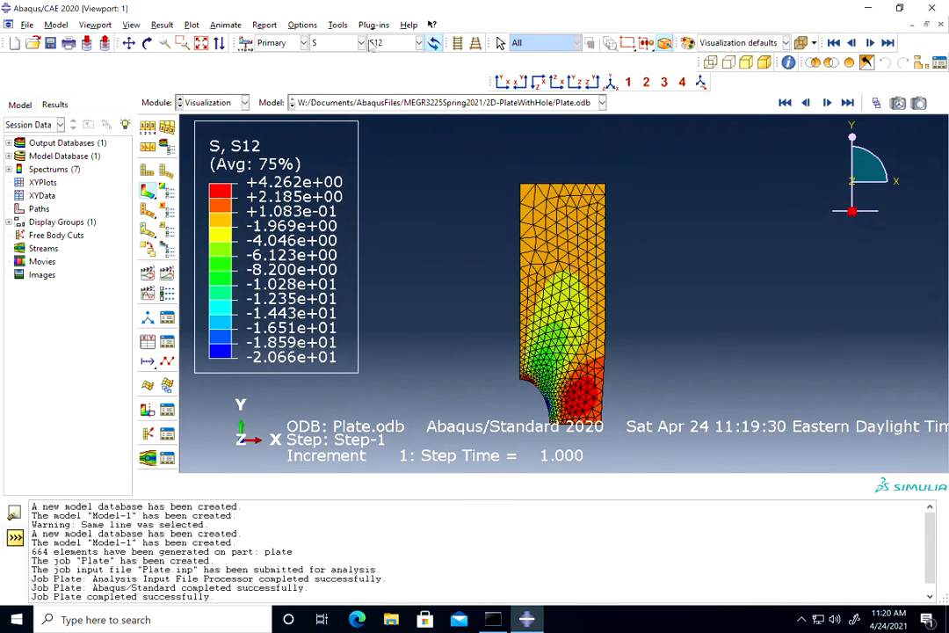
left_click(419, 43)
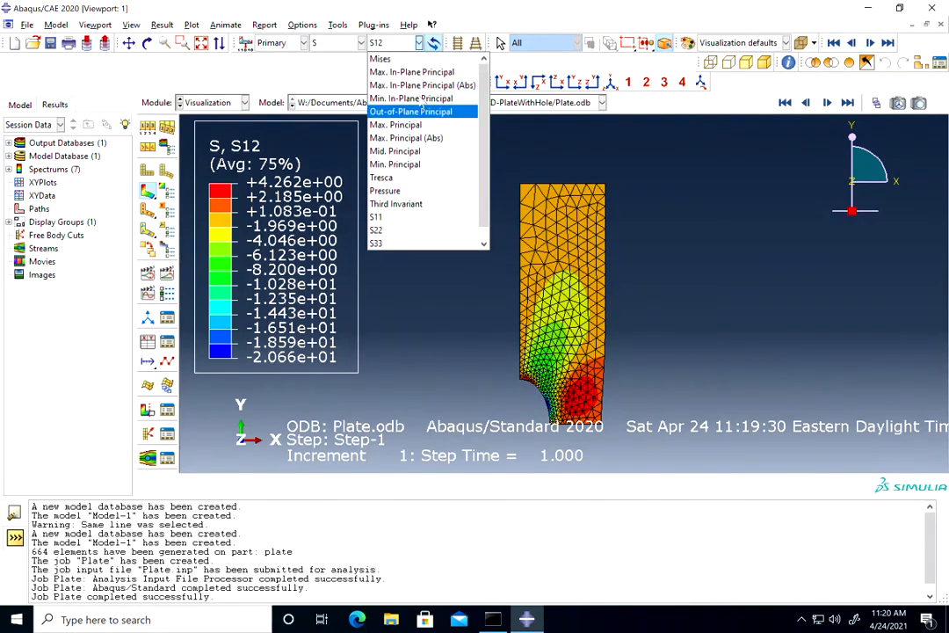
left_click(412, 72)
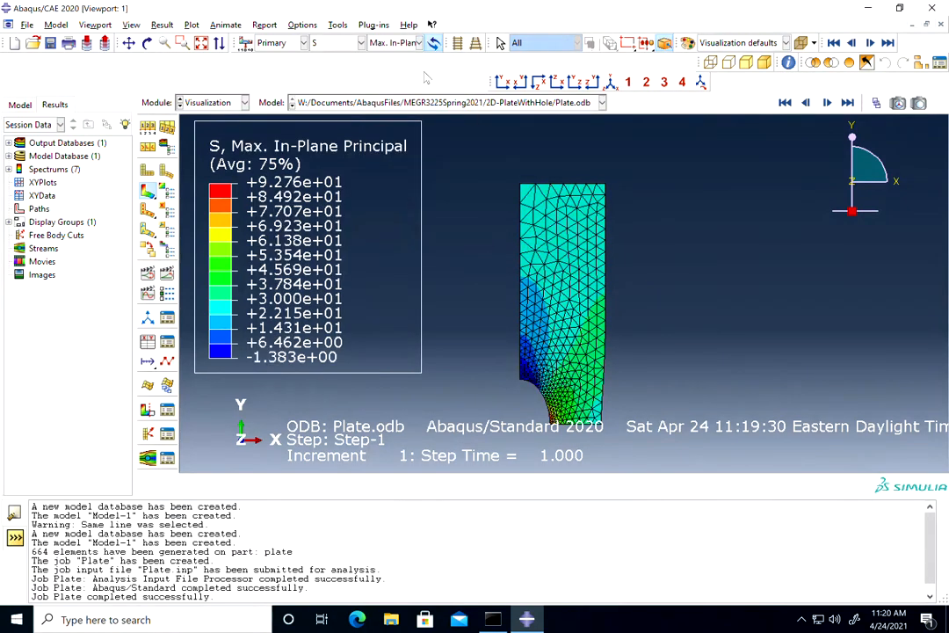
View the displacement (U) magnitude contour, followed by the reaction force (RF) magnitude contour.
left_click(336, 42)
left_click(337, 99)
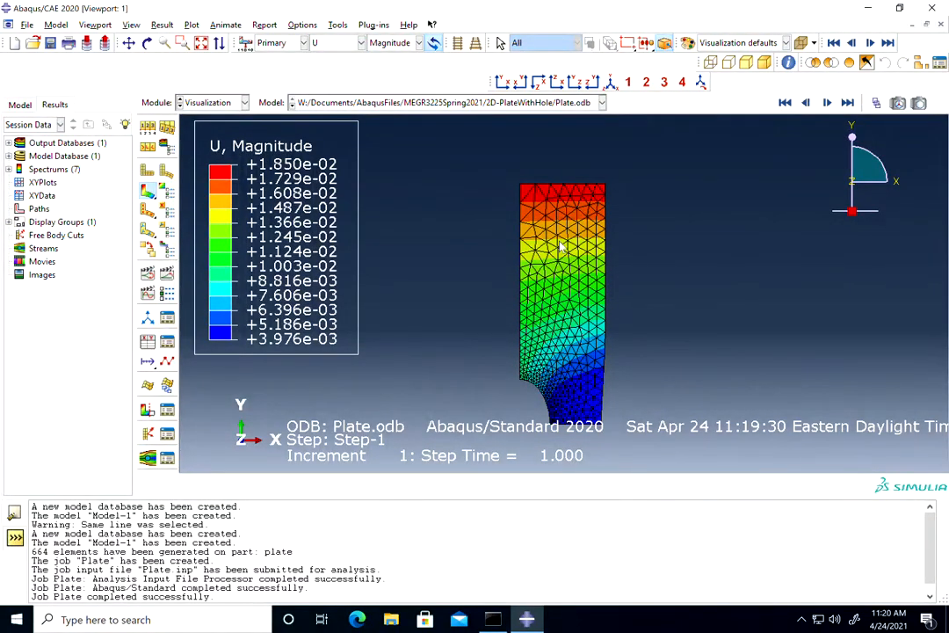
left_click(419, 42)
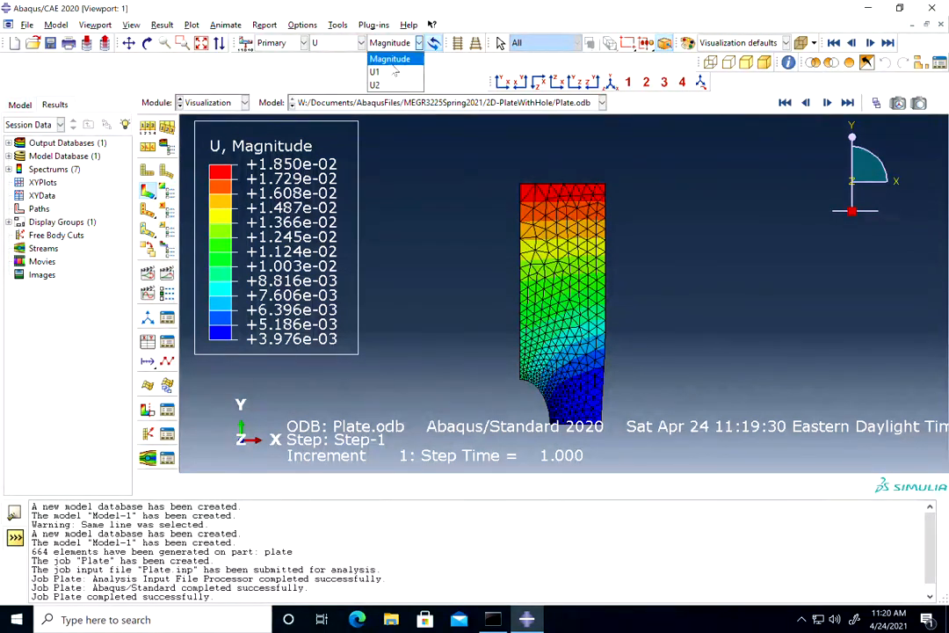
left_click(349, 44)
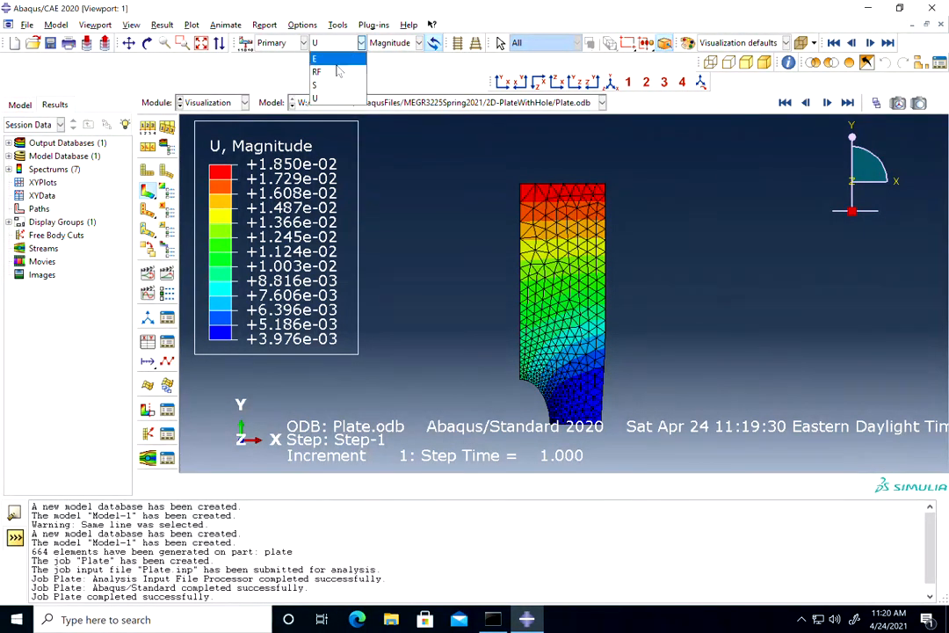
left_click(334, 74)
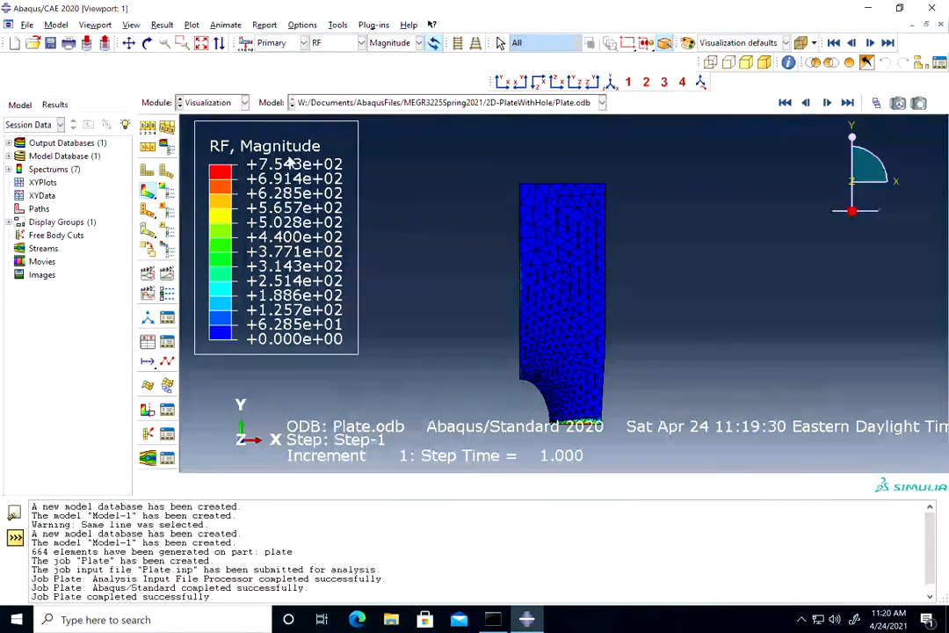
Look over the Report Field Output options for the plate results and close them without writing a report.
left_click(129, 42)
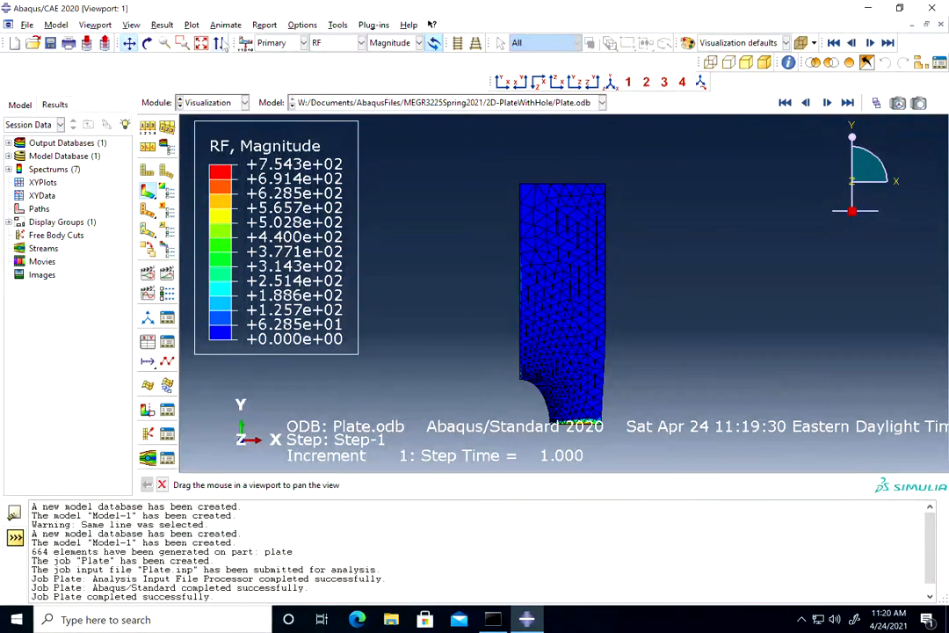
left_click(163, 24)
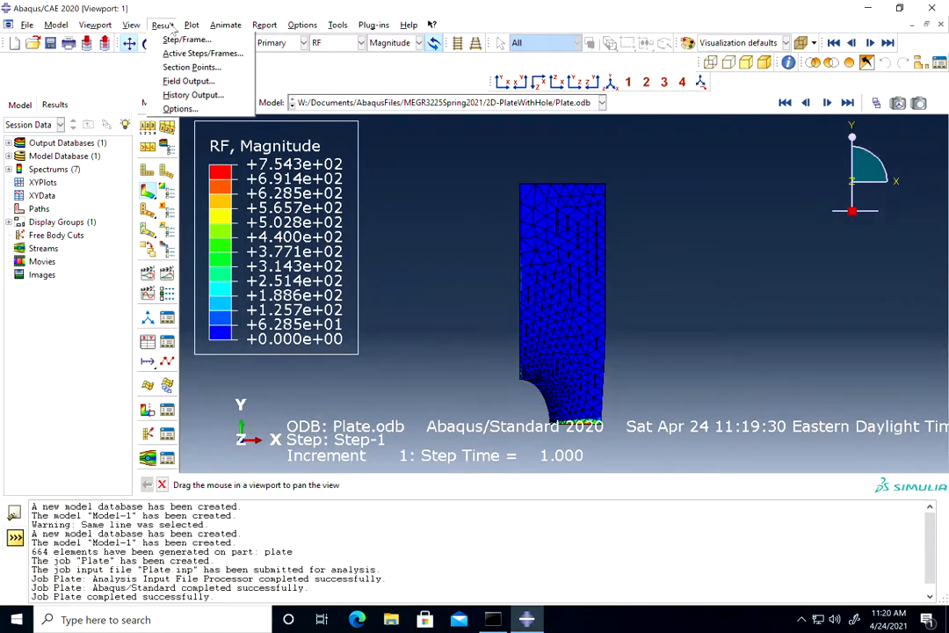
left_click(264, 25)
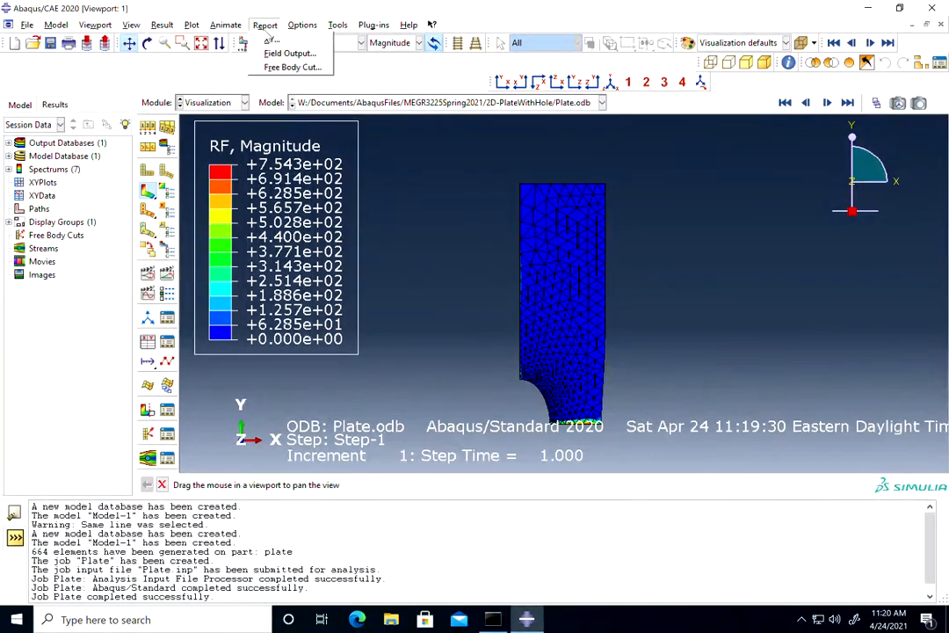
left_click(280, 53)
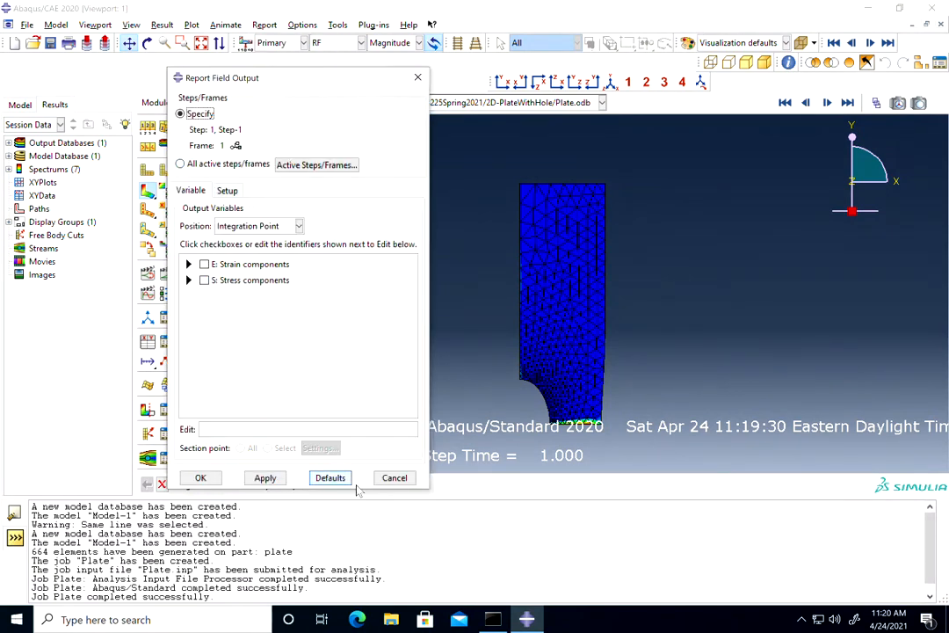
left_click(395, 478)
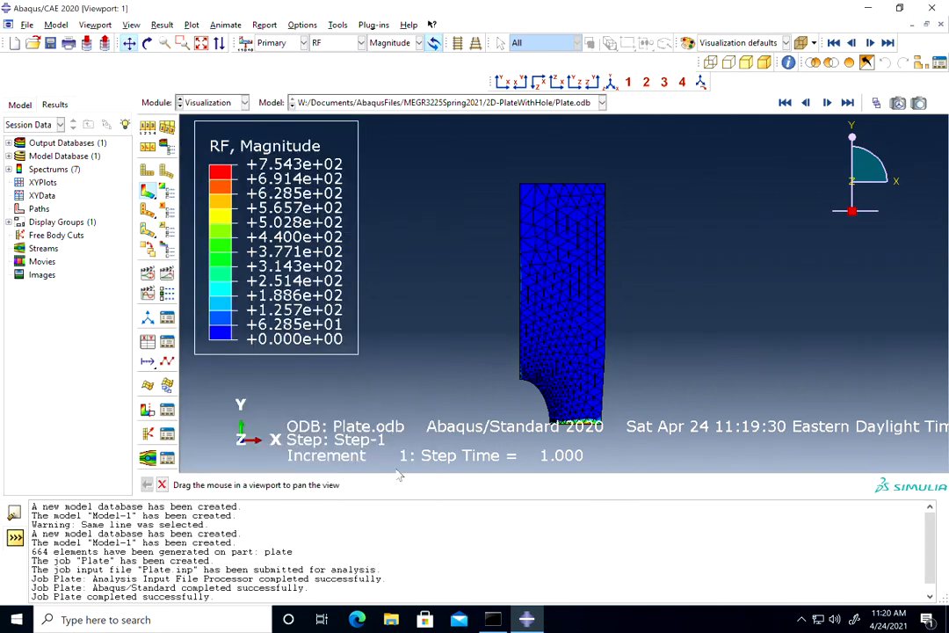